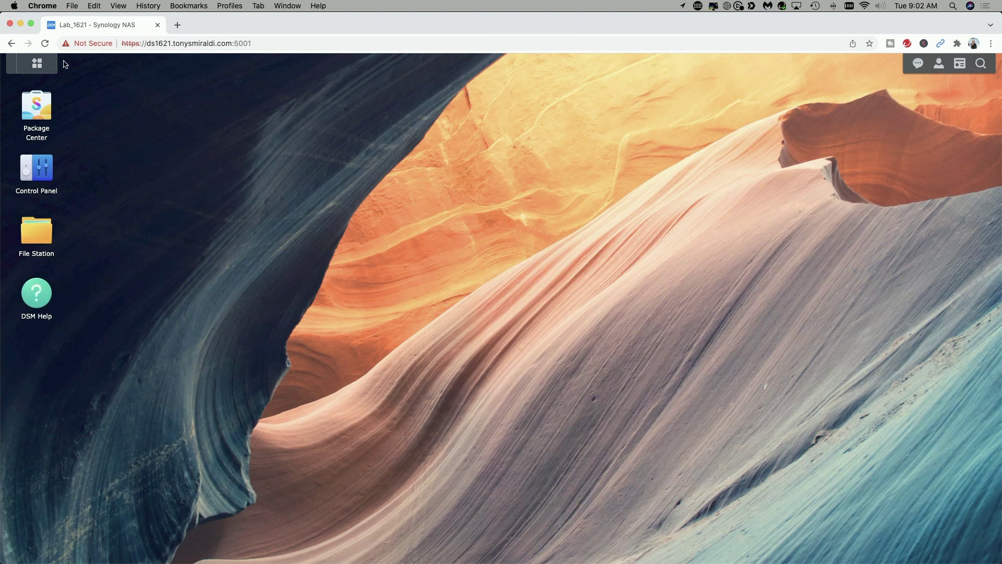
# Launch Virtual Machine Manager from the Main Menu, check its healthy host overview, and close it
pyautogui.click(36, 65)
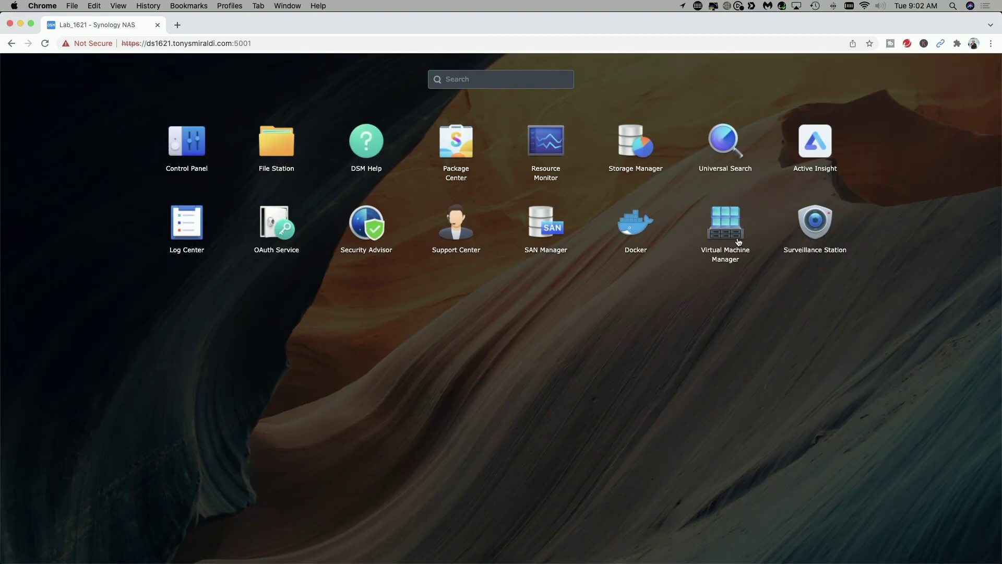
pyautogui.click(723, 226)
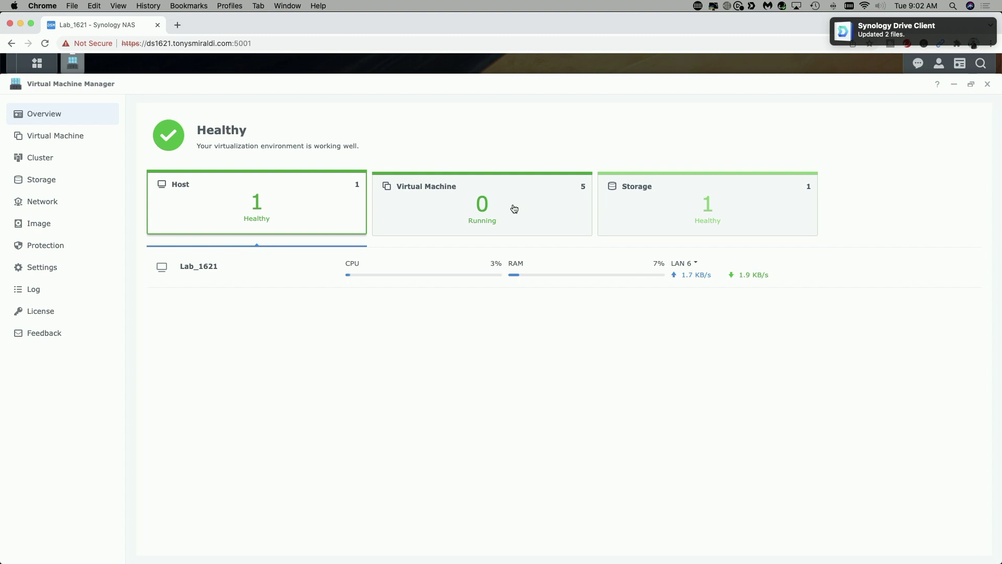
pyautogui.click(987, 86)
# Search Package Center for 'virtual' to confirm Virtual Machine Manager is installed, then close it
pyautogui.click(40, 110)
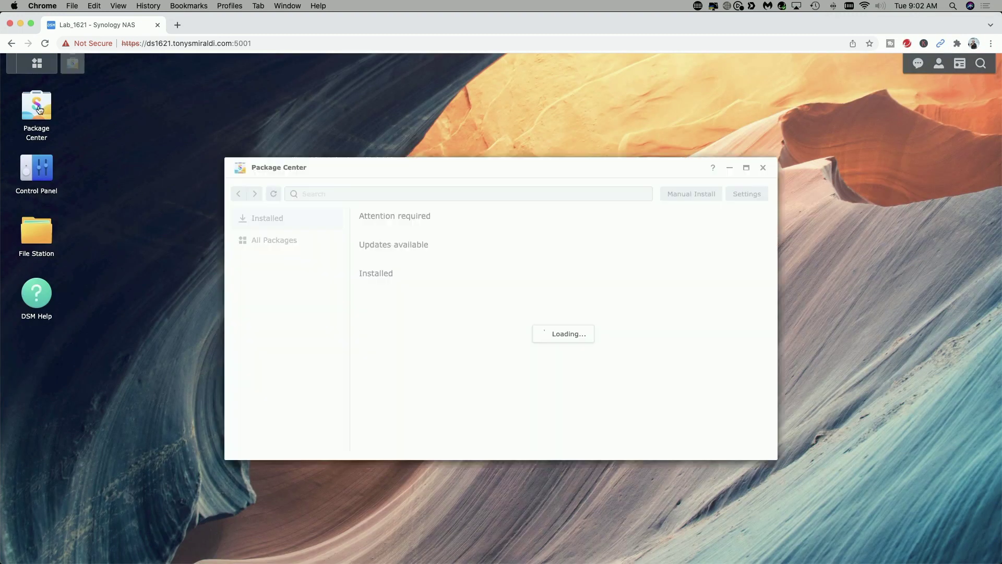
pyautogui.click(316, 194)
pyautogui.write('virtual')
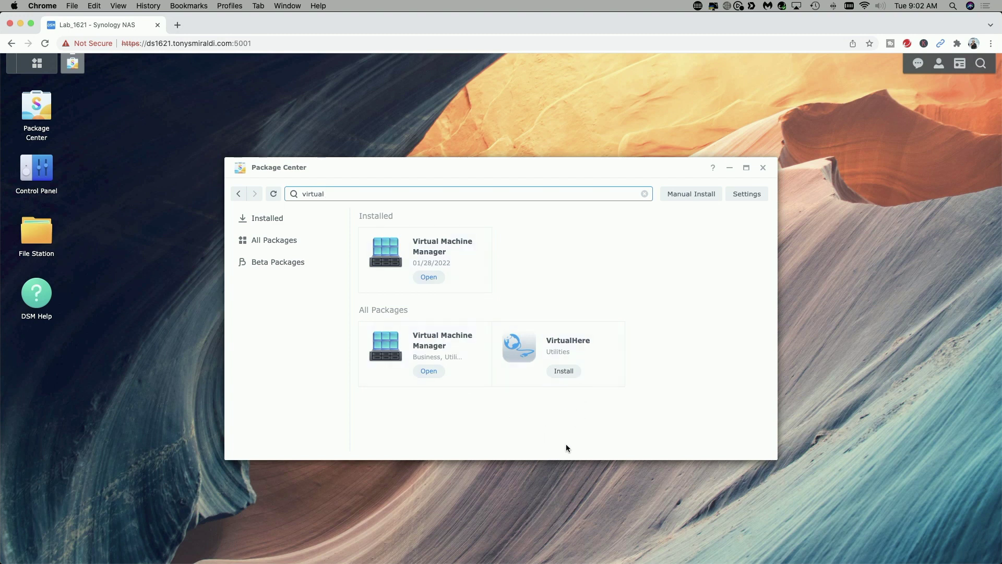
pyautogui.click(763, 167)
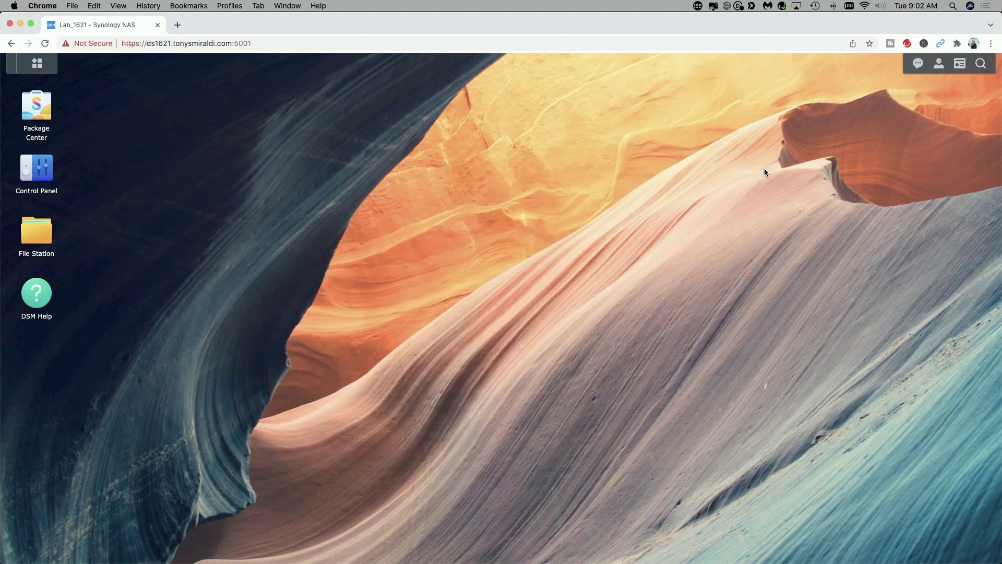
# Open the DSM Image list under Image in Virtual Machine Manager
pyautogui.click(36, 63)
pyautogui.click(725, 227)
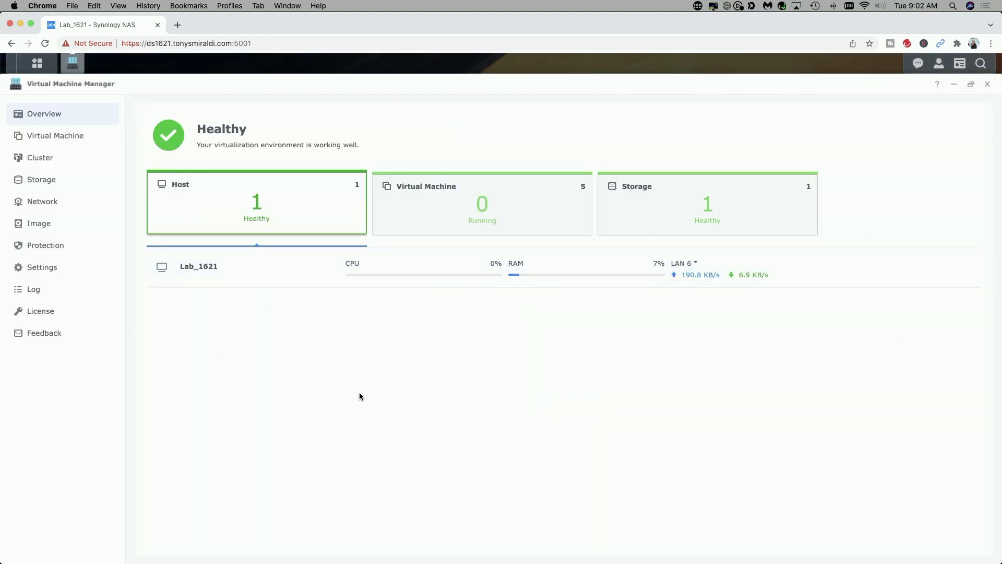
pyautogui.click(41, 226)
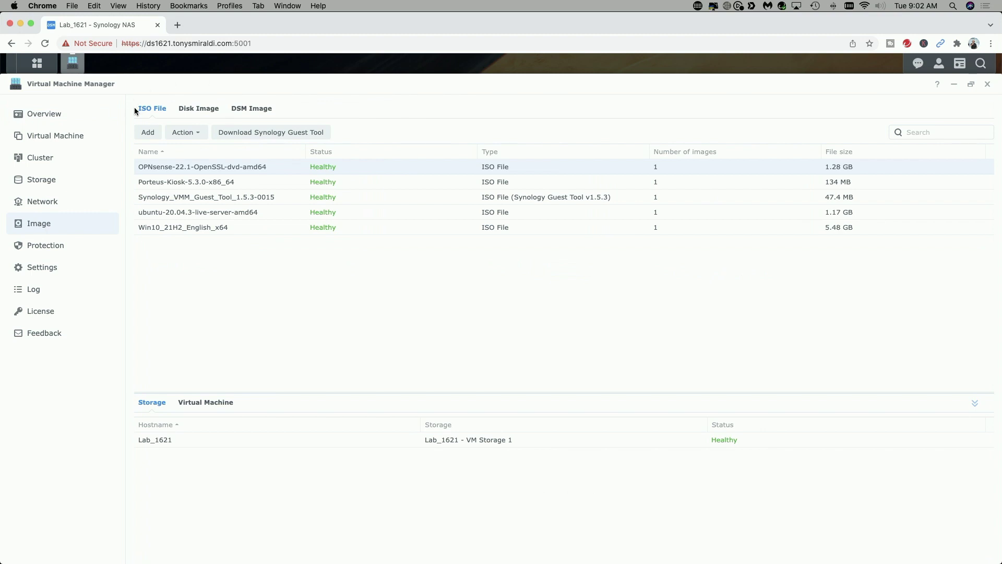
pyautogui.click(253, 110)
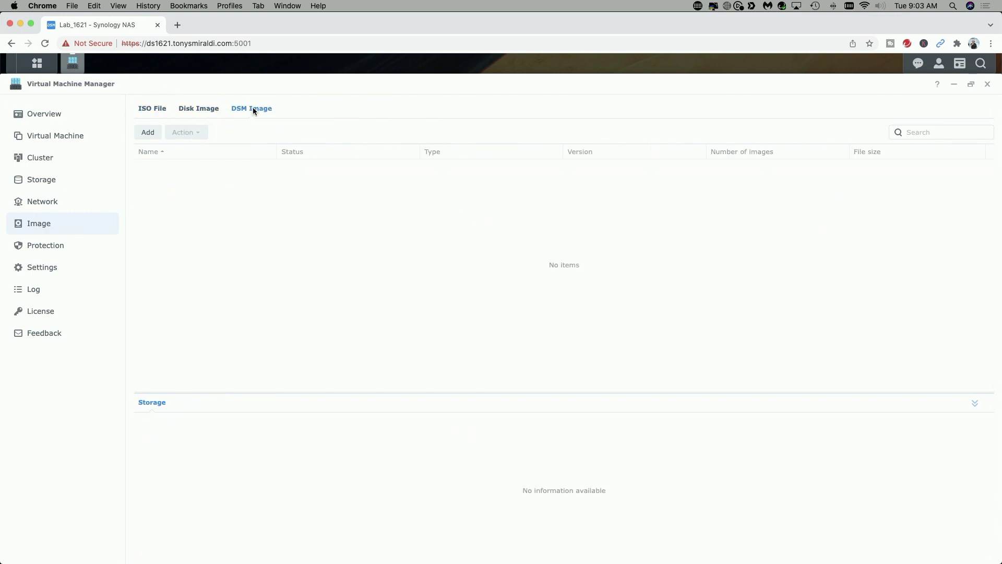
# Download the Virtual DSM image DSM_VirtualDSM_42218 and store it on the Lab_1621 volume
pyautogui.click(148, 134)
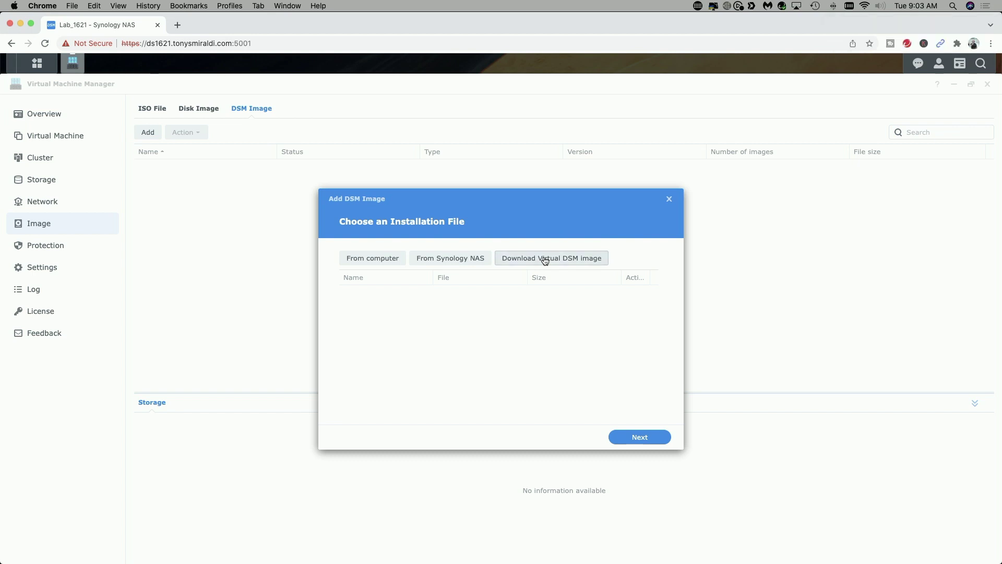
pyautogui.click(544, 259)
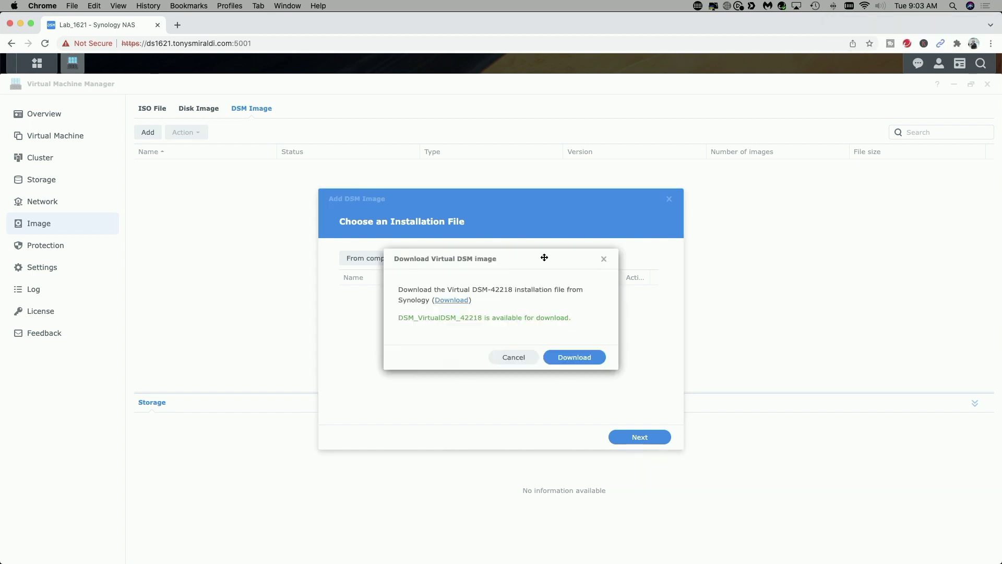
pyautogui.click(572, 358)
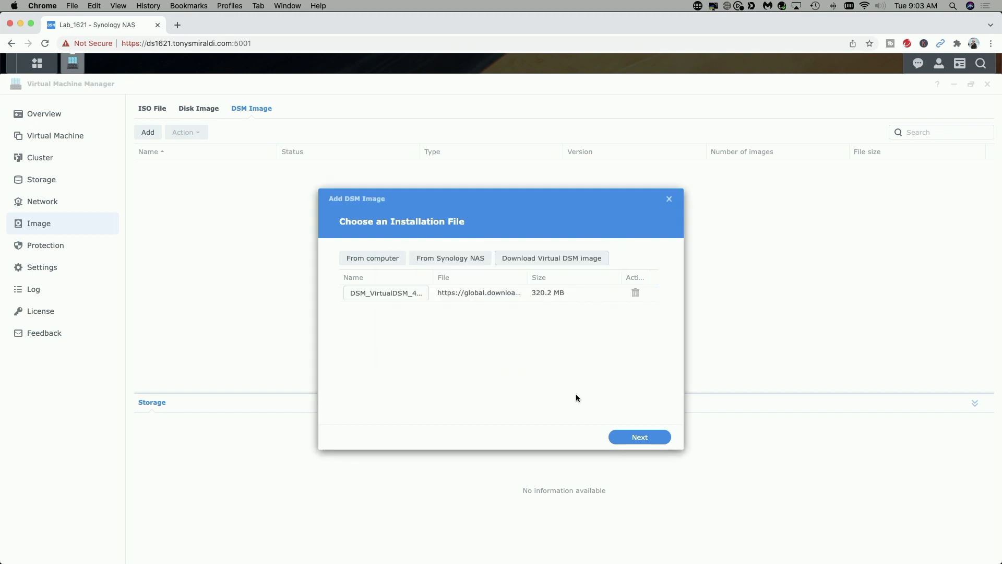
pyautogui.click(640, 438)
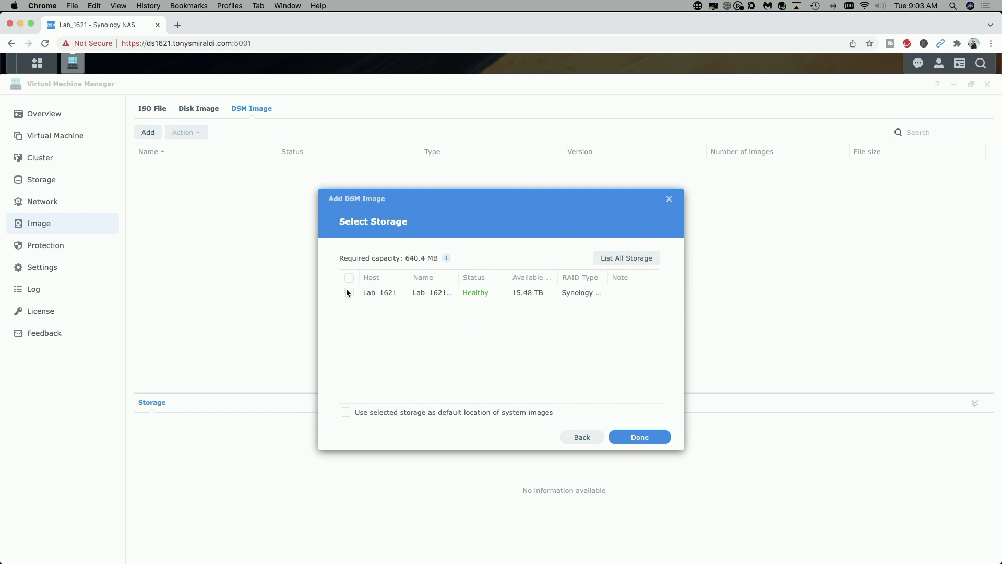
pyautogui.click(348, 293)
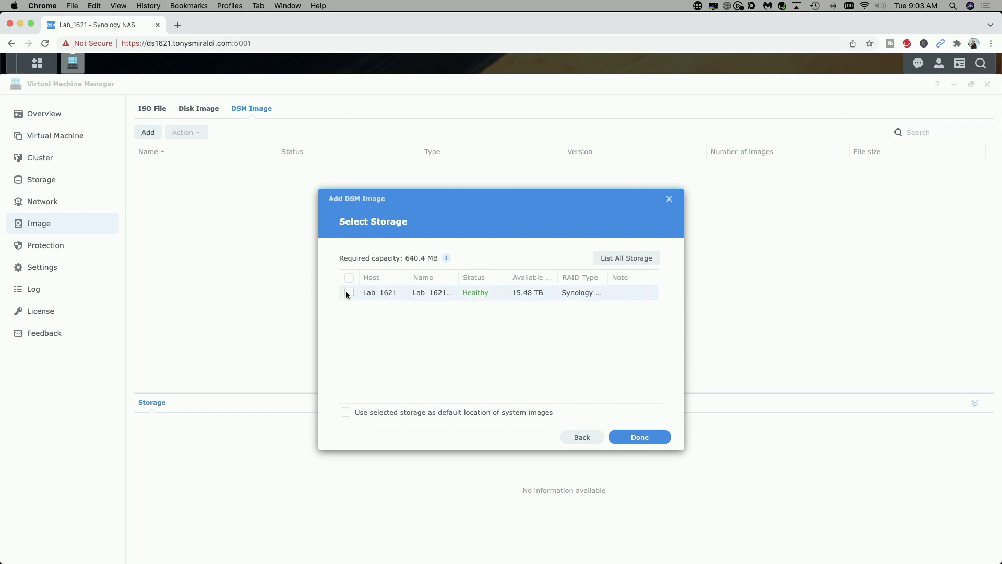
pyautogui.click(644, 438)
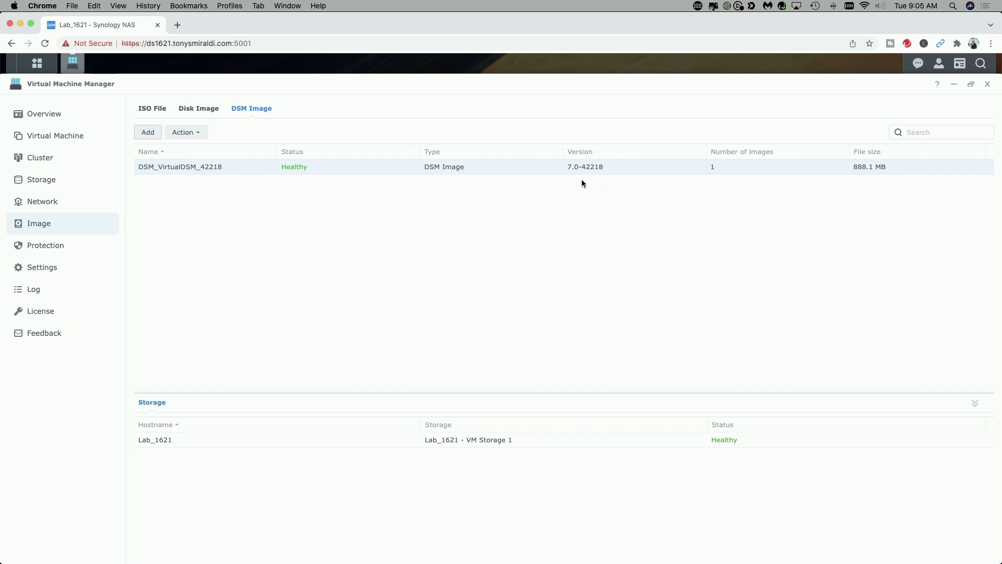
# Start a new virtual machine using Synology Virtual DSM as the operating system
pyautogui.click(53, 140)
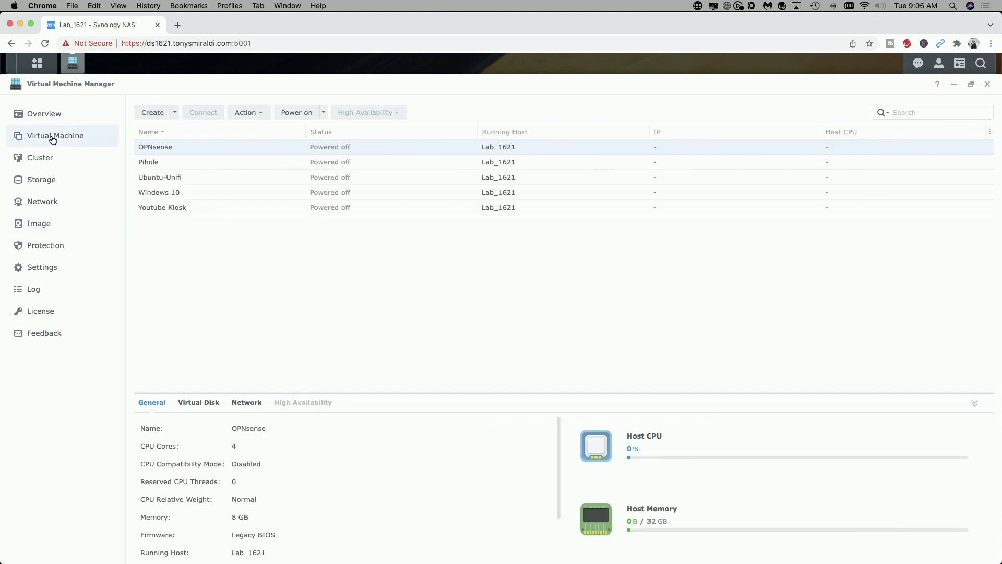
pyautogui.click(156, 115)
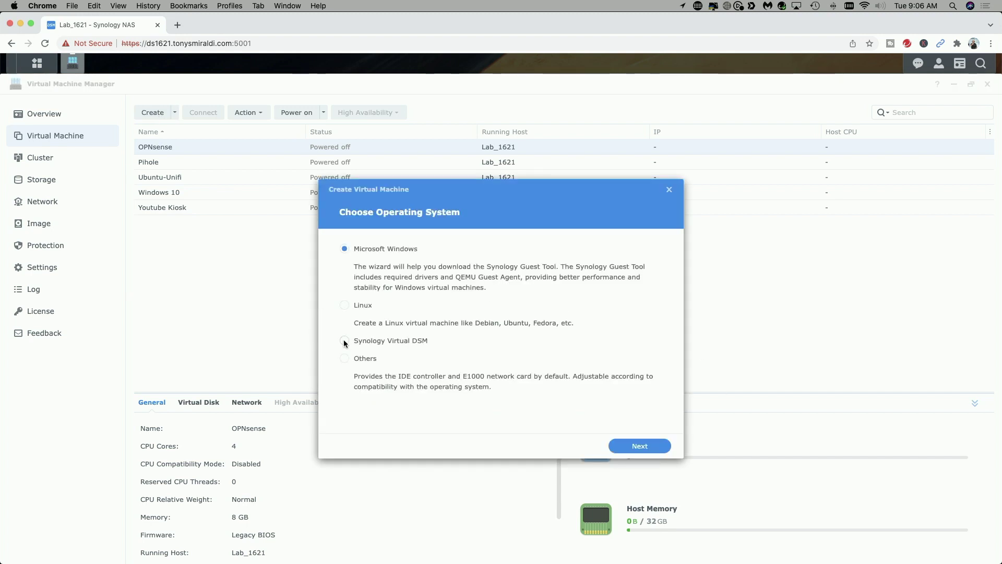
pyautogui.click(345, 341)
pyautogui.click(618, 444)
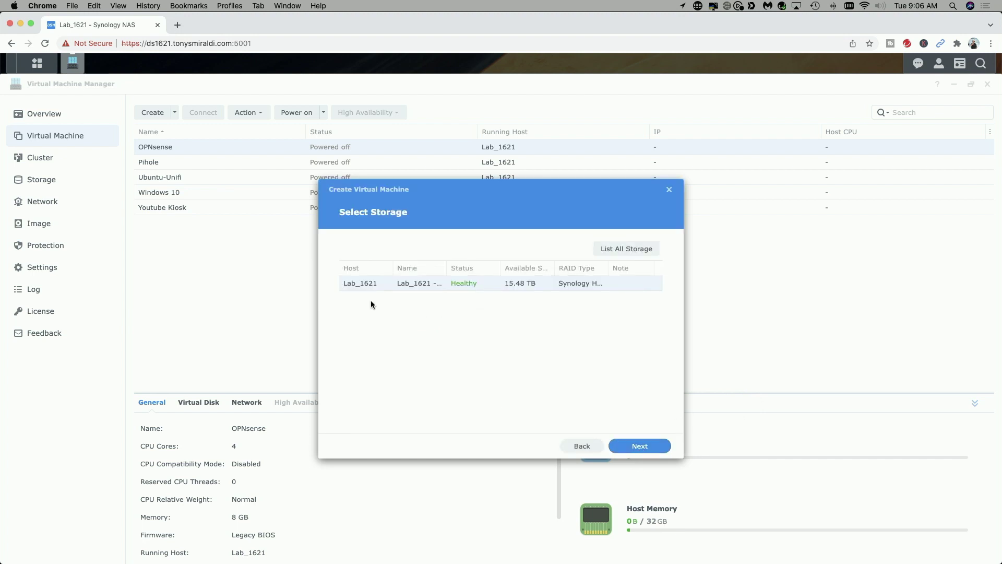
pyautogui.click(641, 446)
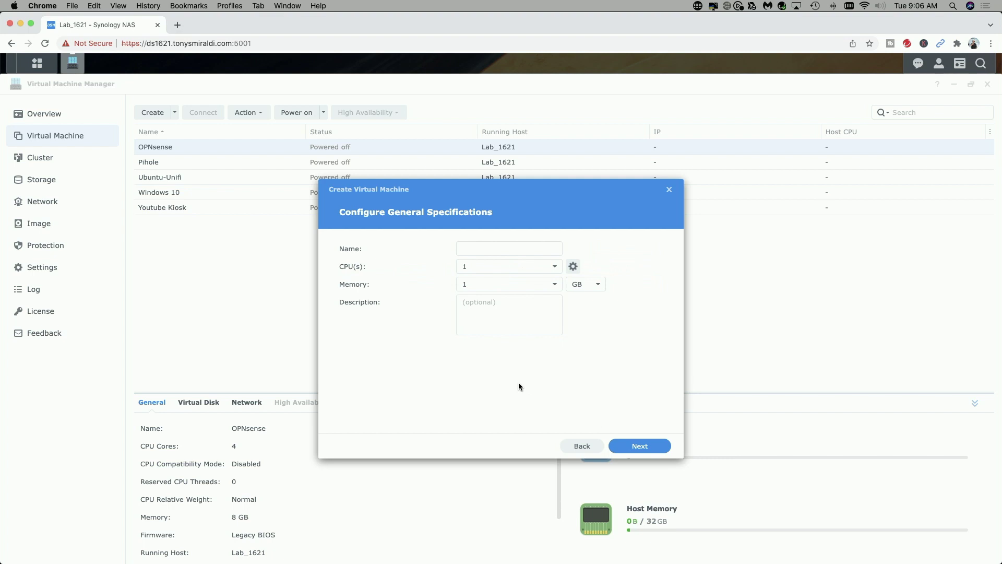
# Name the machine 'DSM Virtual 7.0' and give it 2 CPUs and 4 GB memory
pyautogui.click(480, 249)
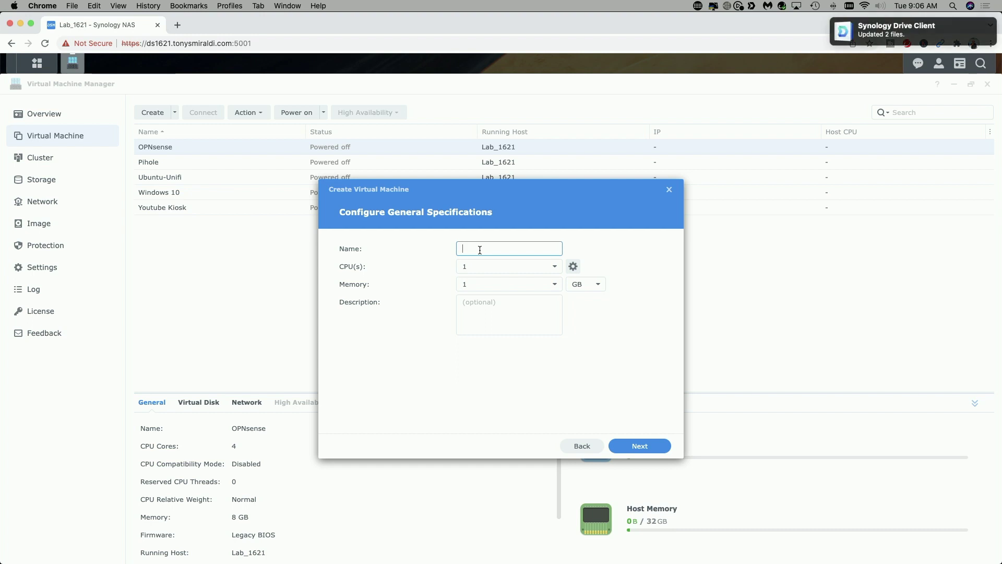
pyautogui.write('DSM Virtual 7.0')
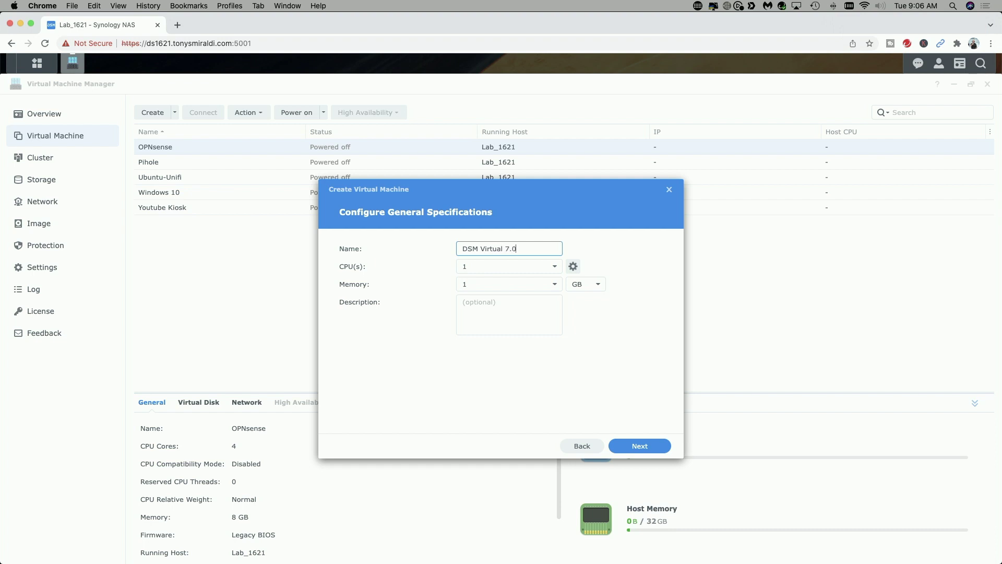
pyautogui.click(553, 267)
pyautogui.click(490, 301)
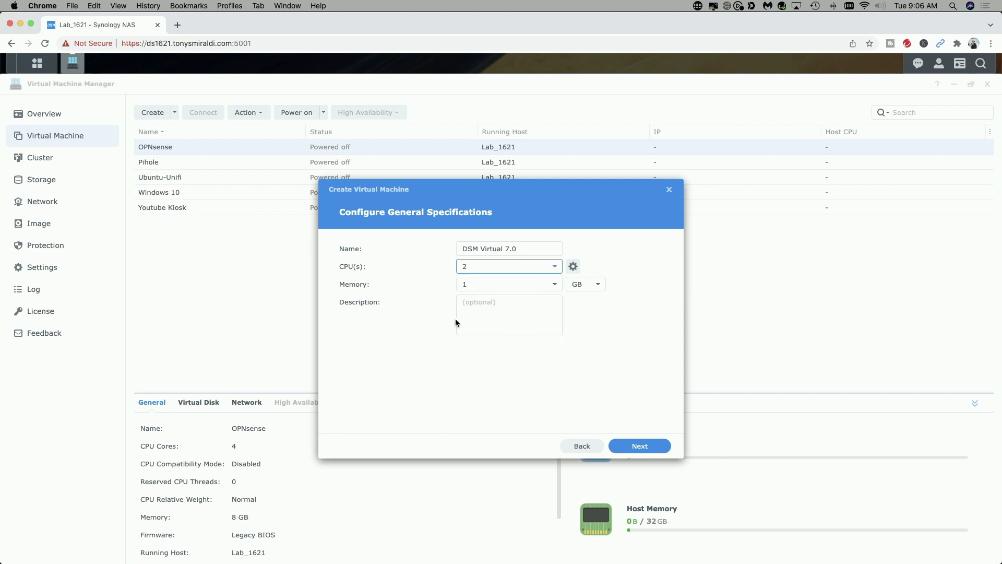
pyautogui.click(554, 285)
pyautogui.click(476, 348)
pyautogui.click(639, 445)
# Set the virtual disk size to 60 GB and keep the default VM network
pyautogui.click(490, 268)
pyautogui.write('60')
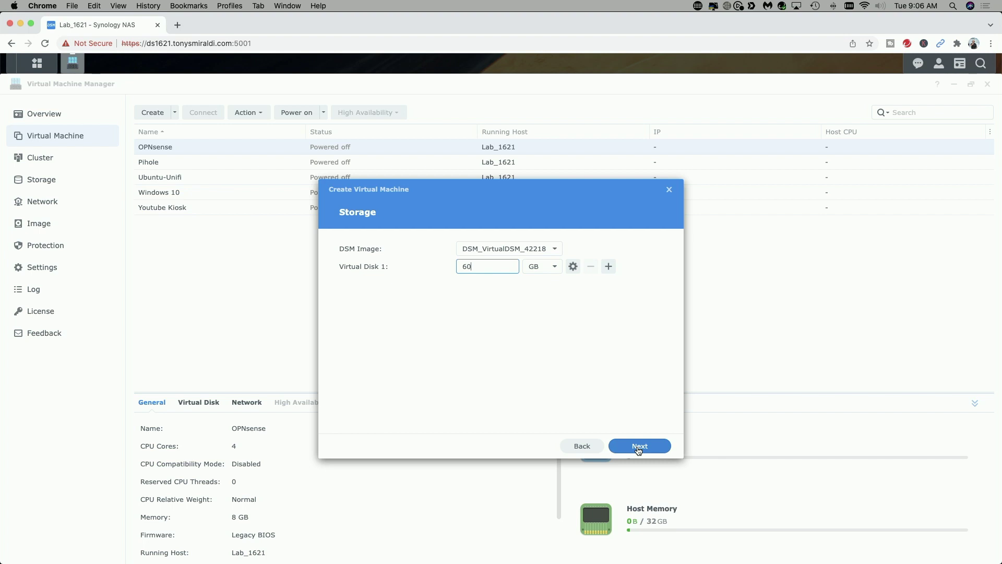
pyautogui.click(637, 450)
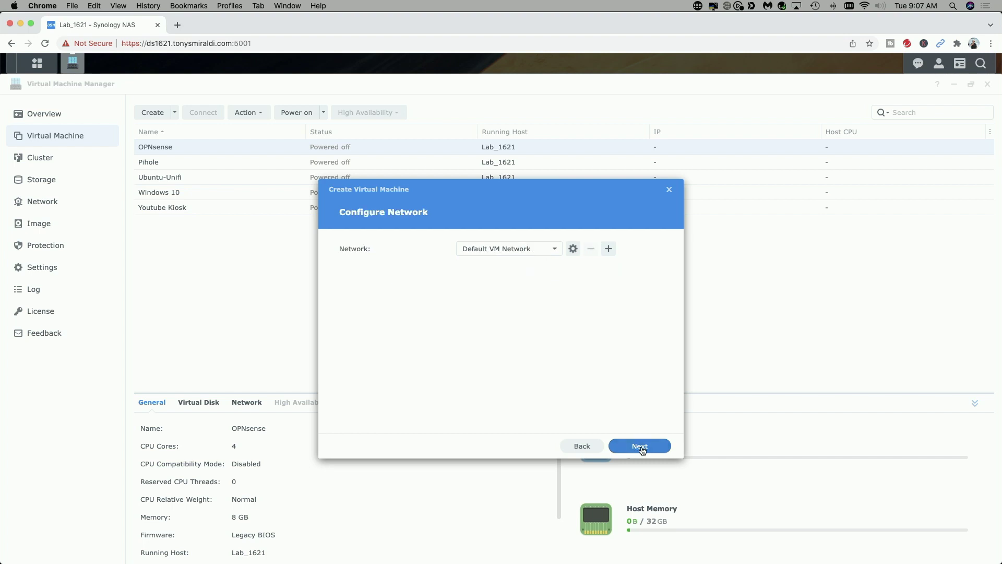
pyautogui.click(638, 449)
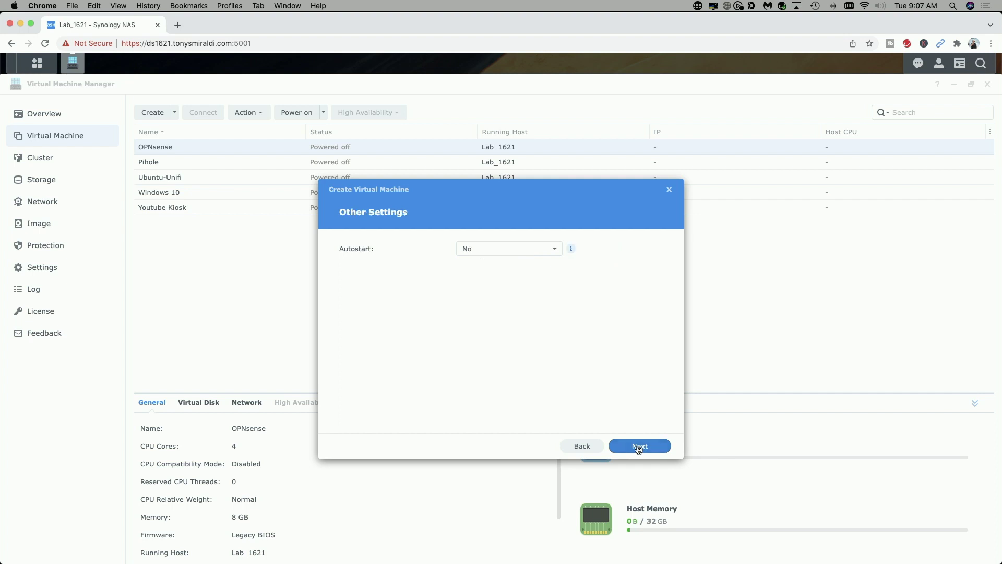
# Set autostart to Yes, grant the third local user power management, and power on after creation
pyautogui.click(554, 254)
pyautogui.click(488, 269)
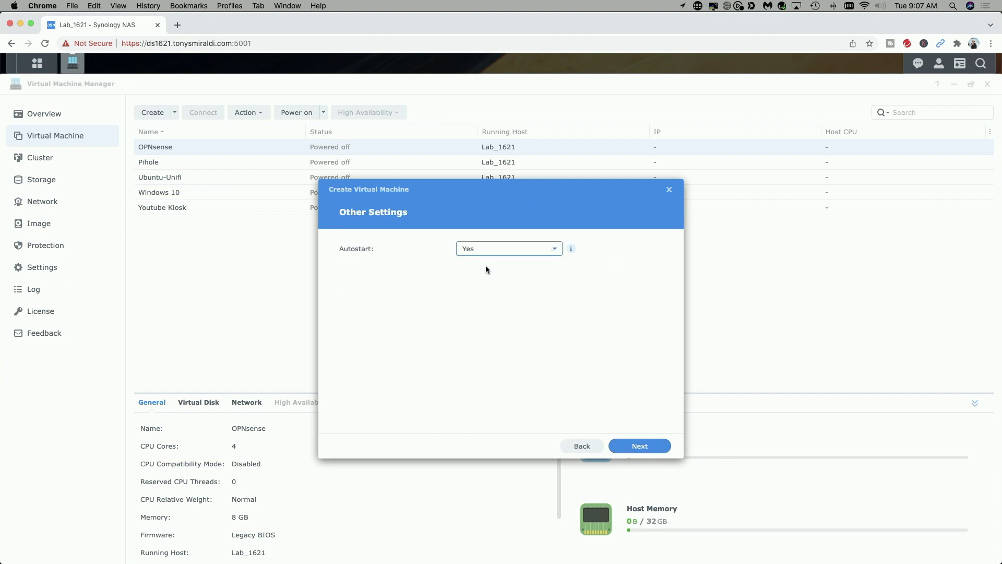
pyautogui.click(645, 446)
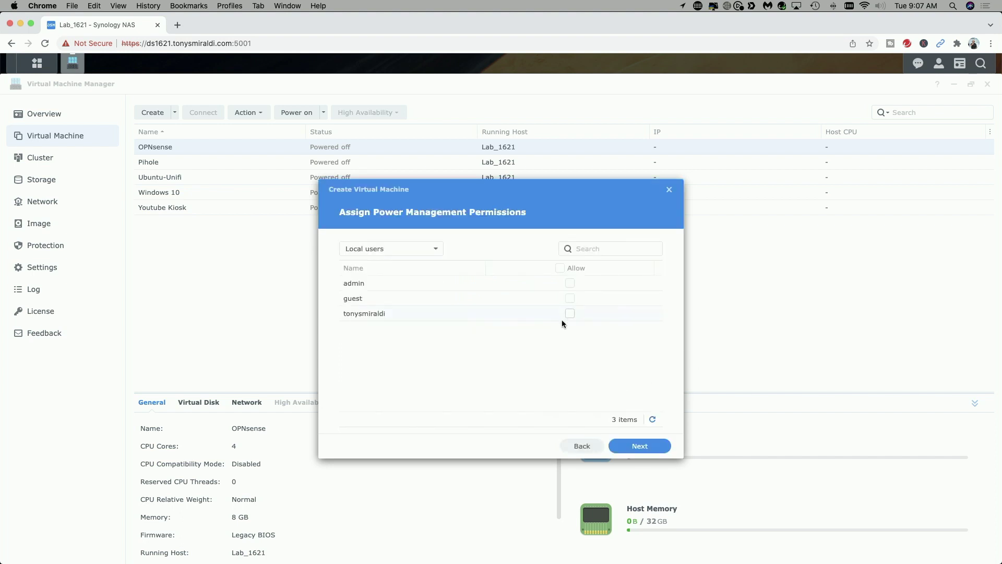
pyautogui.click(569, 313)
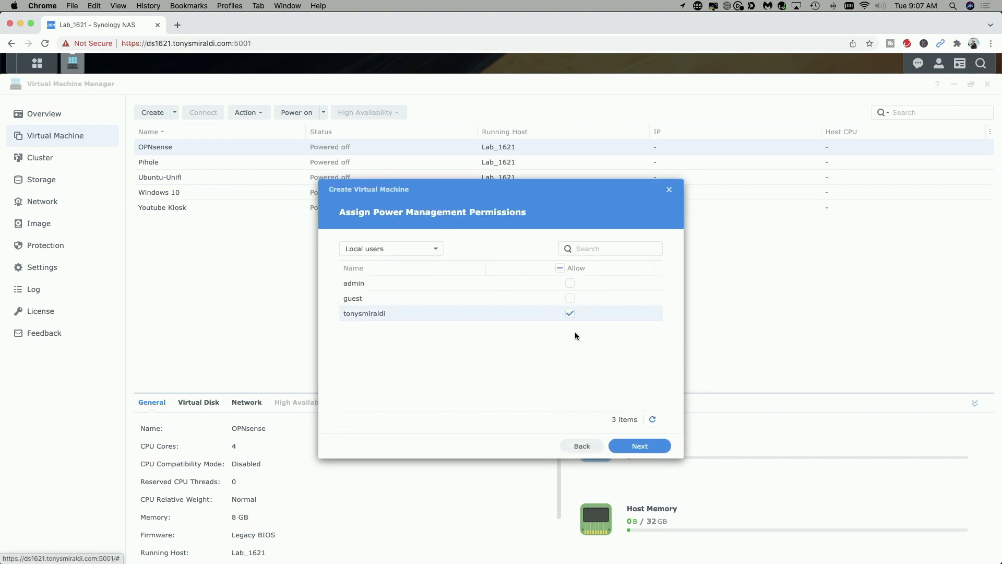
pyautogui.click(644, 449)
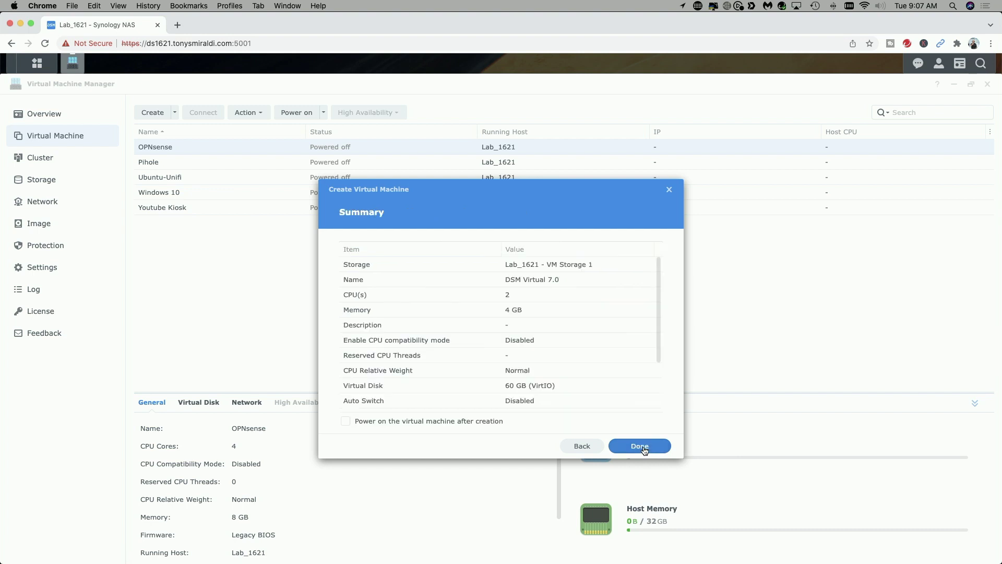
pyautogui.click(346, 421)
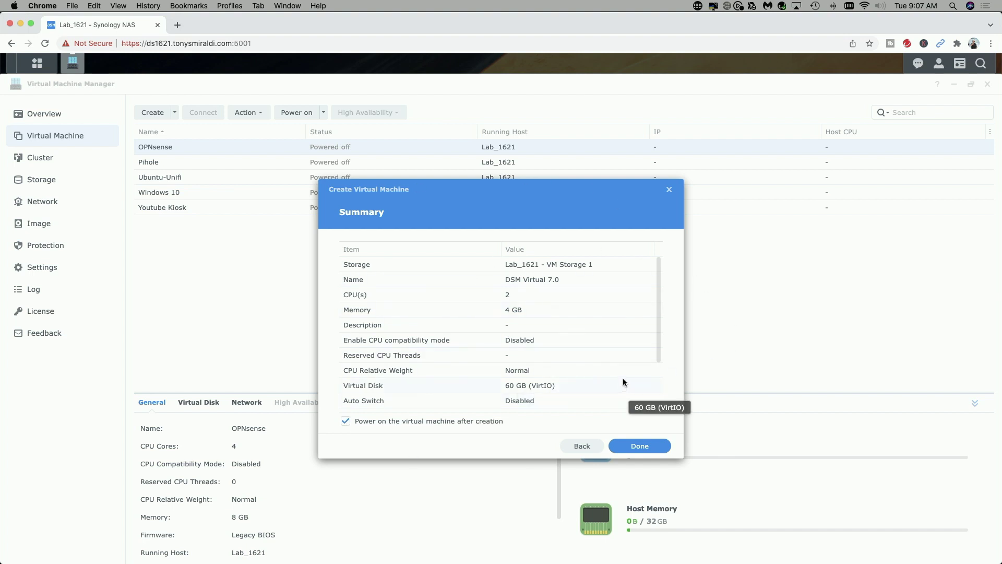
pyautogui.scroll(-3, 623, 378)
pyautogui.scroll(3, 623, 378)
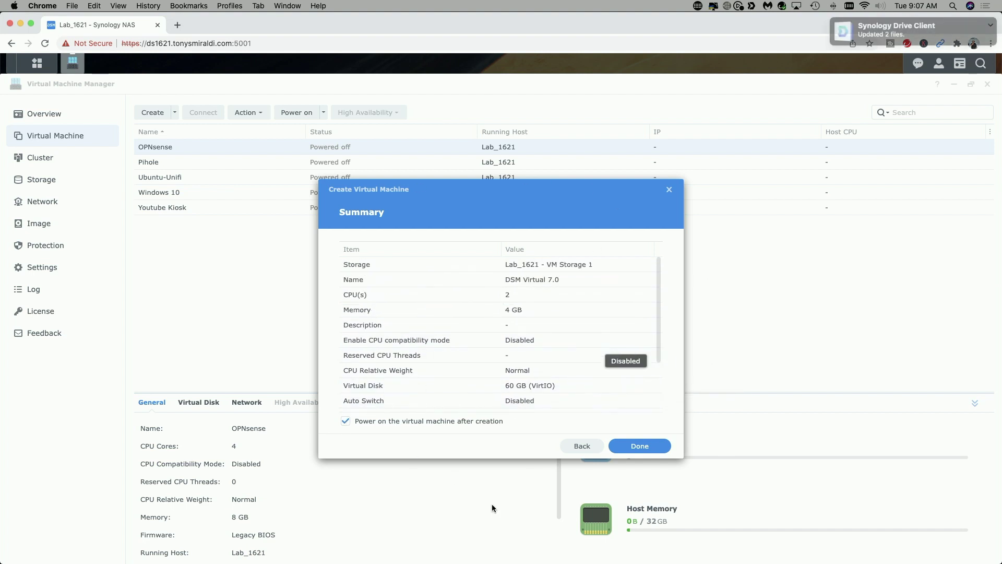
# Finish creating the machine and map the existing free license to DSM Virtual 7.0
pyautogui.click(640, 446)
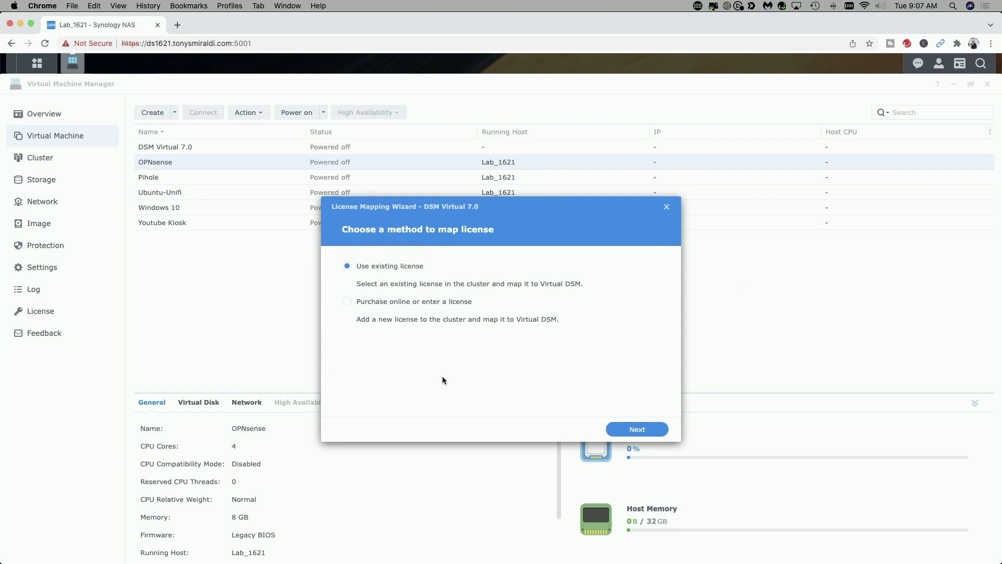
pyautogui.click(638, 437)
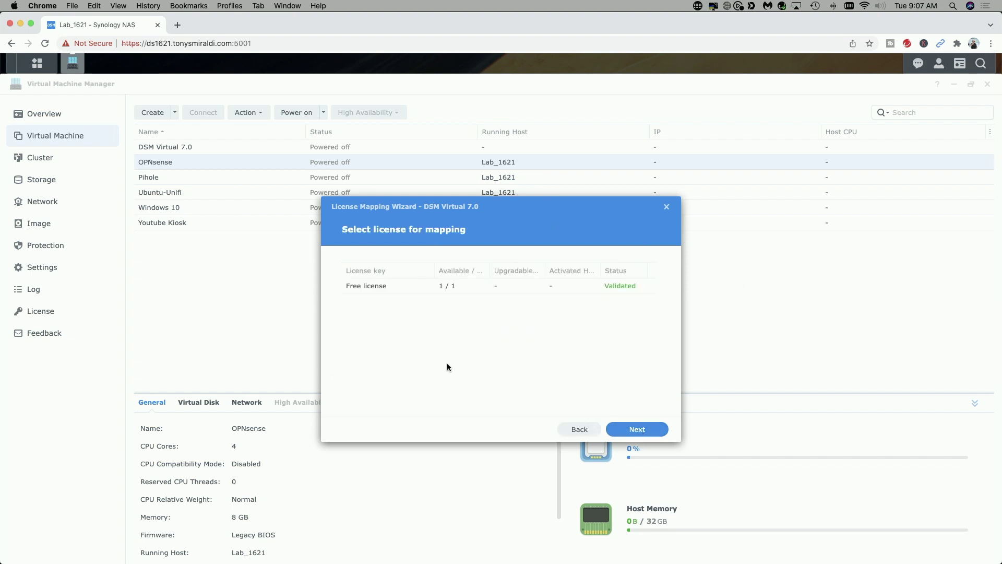
pyautogui.click(638, 429)
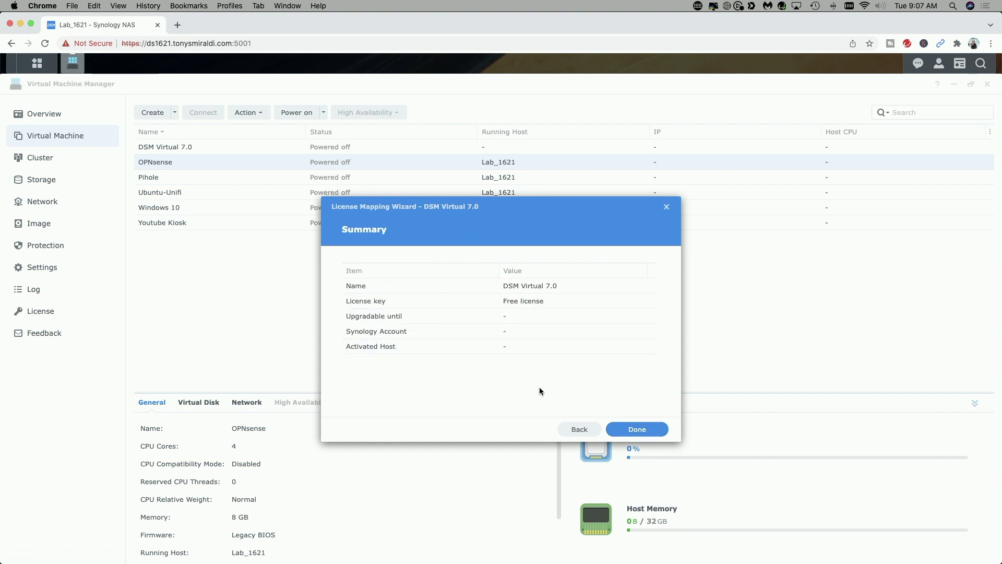
pyautogui.click(637, 429)
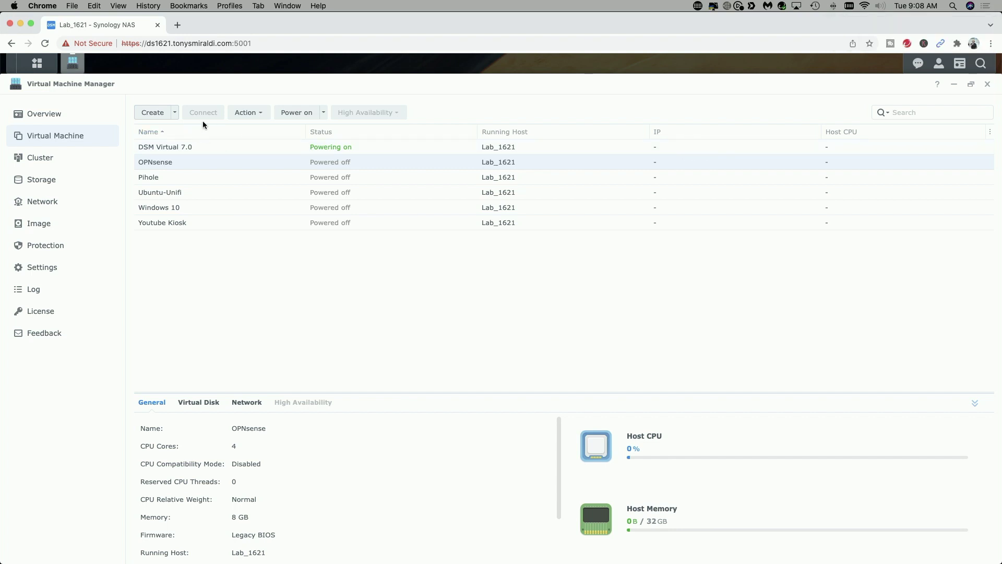
# Select the running DSM Virtual 7.0 in the virtual machine list to view its details
pyautogui.click(208, 142)
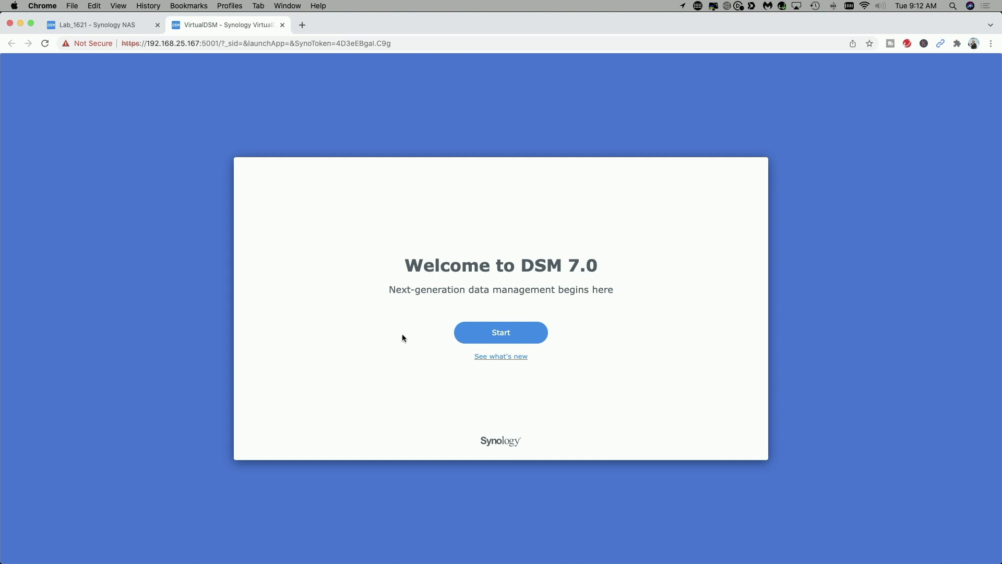
# Name the device 'Virtual-DSM-7' and create the administrator account with its password
pyautogui.click(505, 337)
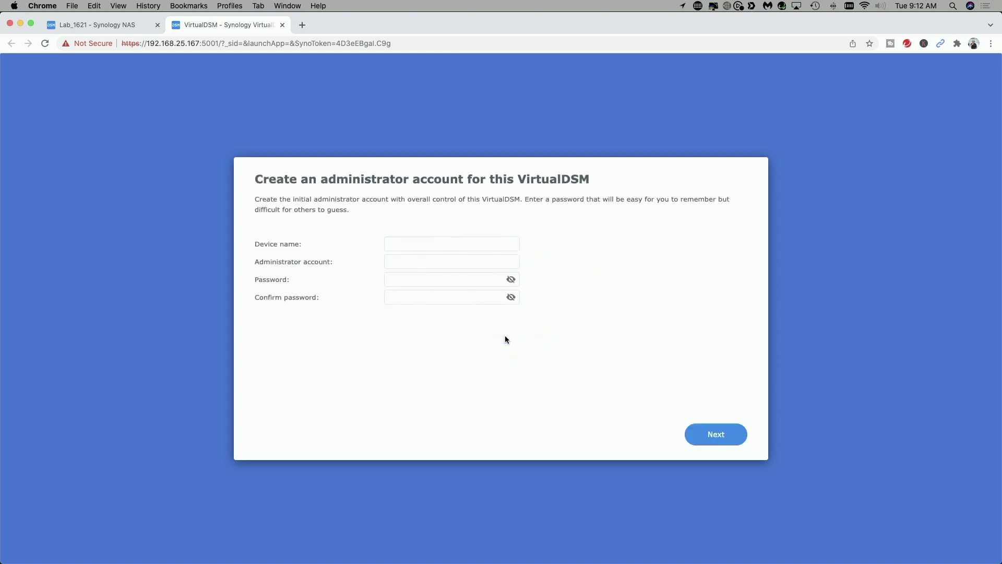
pyautogui.click(401, 241)
pyautogui.write('Virtual-DSM-7')
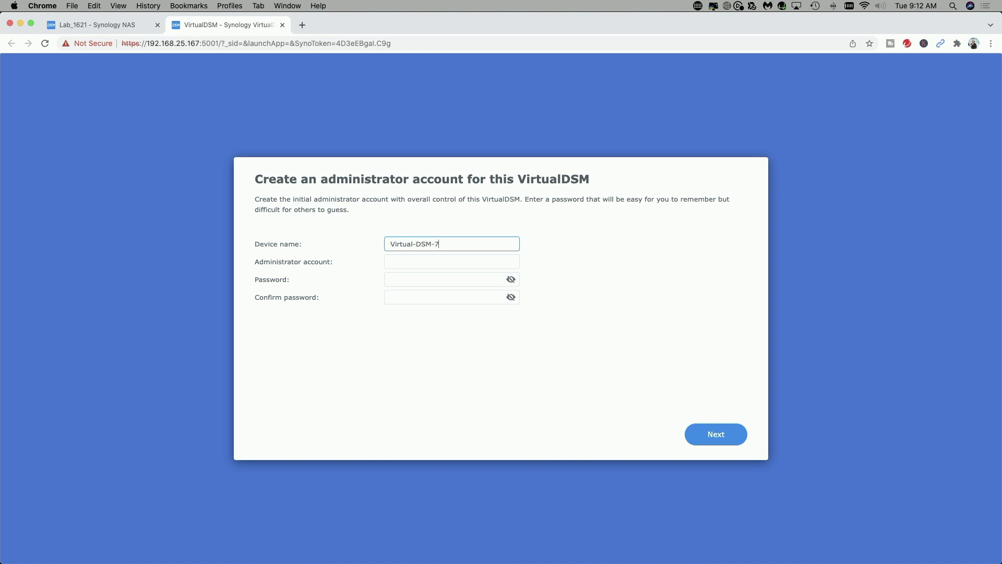
pyautogui.click(396, 264)
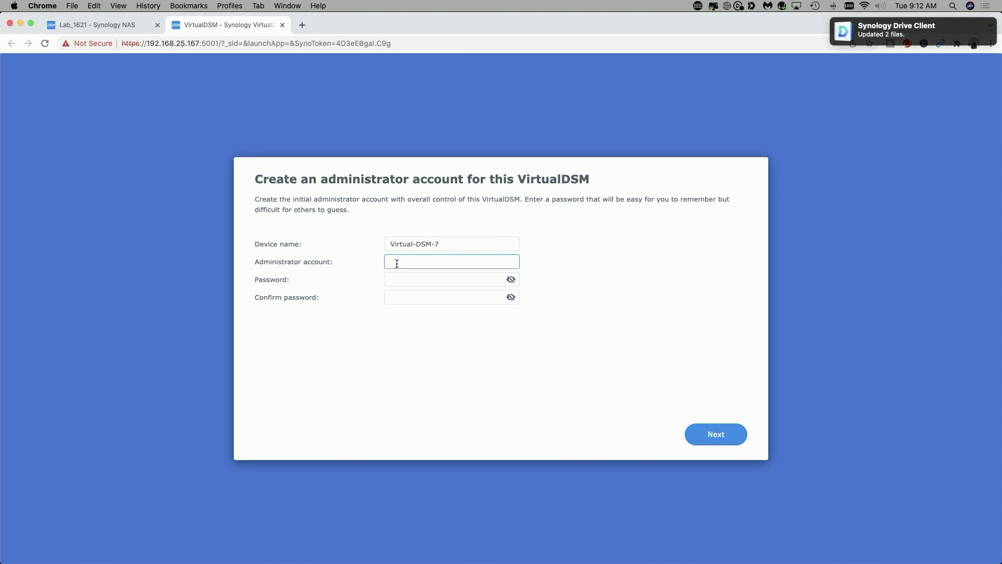
pyautogui.write('tony')
pyautogui.press('Tab')
pyautogui.write('•••••••••')
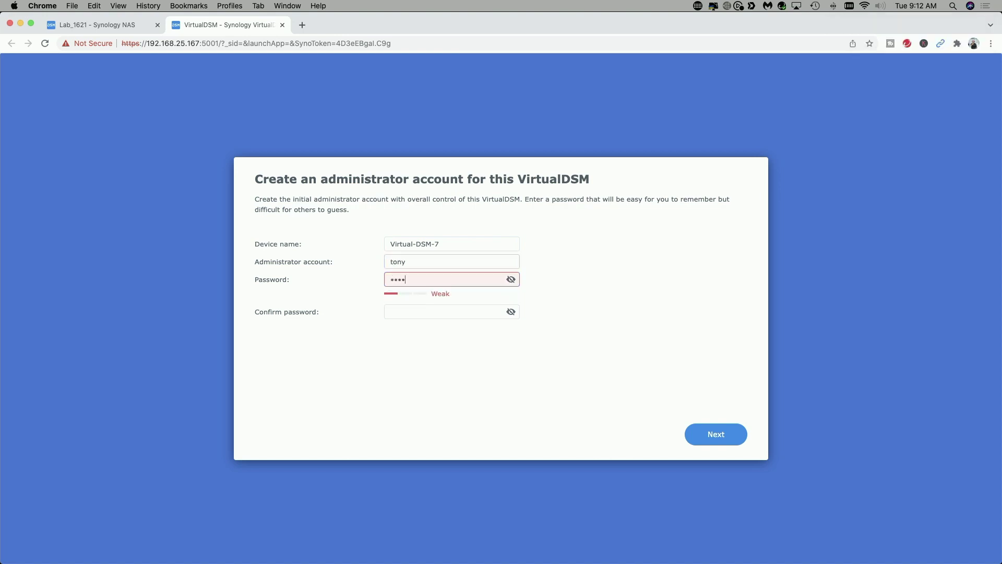
pyautogui.write('••••••')
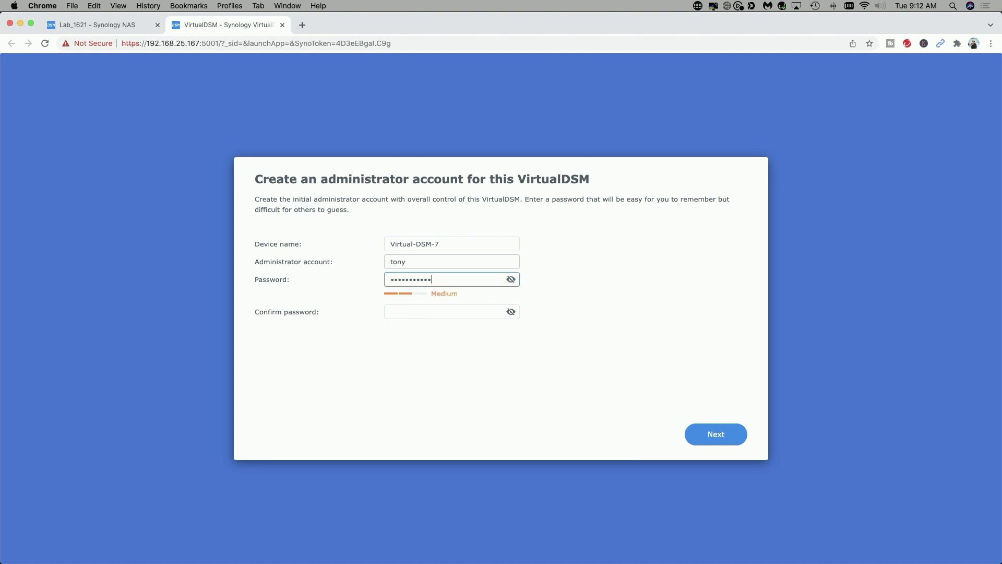
pyautogui.press('Tab')
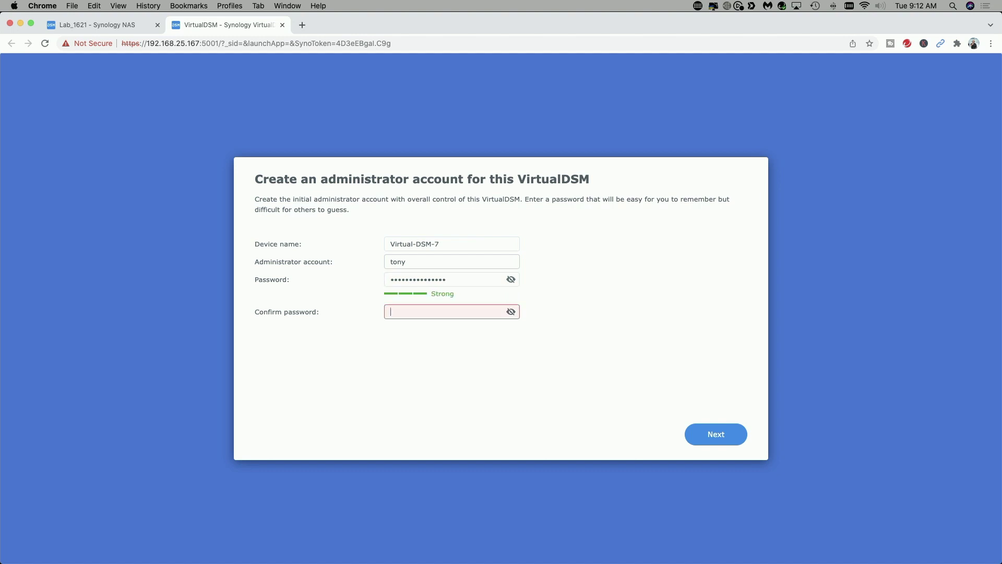
pyautogui.write('•••••••••••••••')
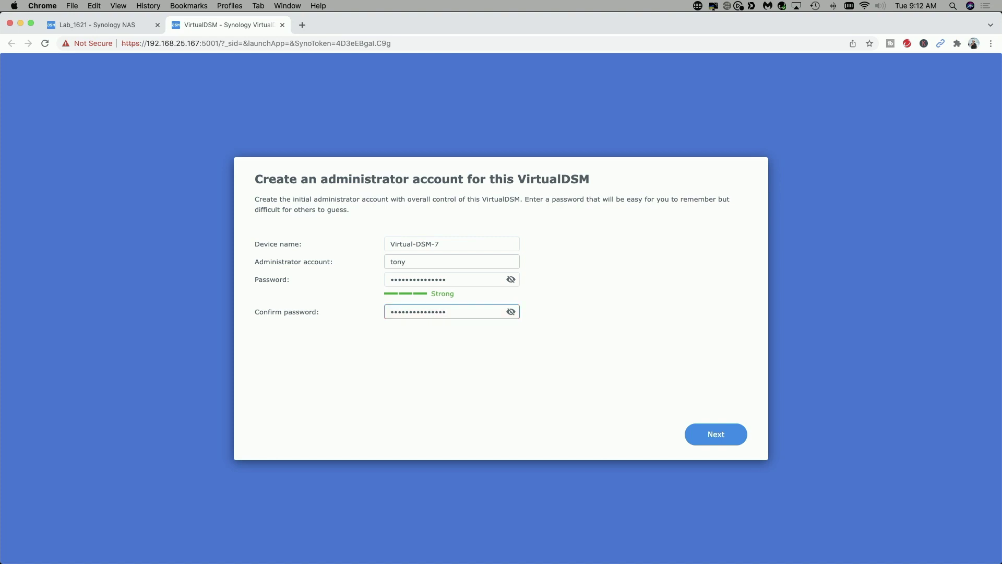
pyautogui.click(711, 438)
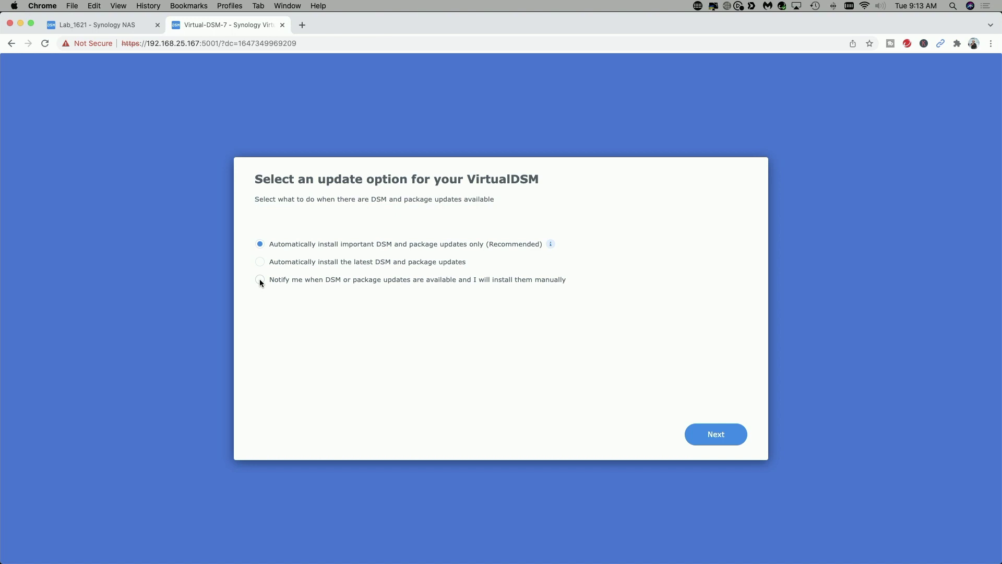
# Choose notify-only manual updates and skip creating a Synology Account
pyautogui.click(259, 280)
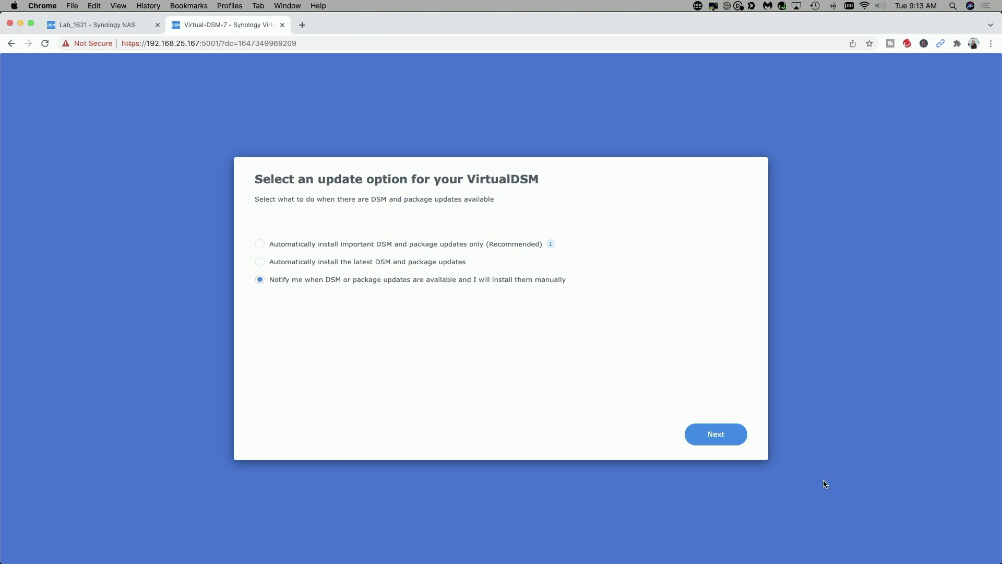
pyautogui.click(711, 433)
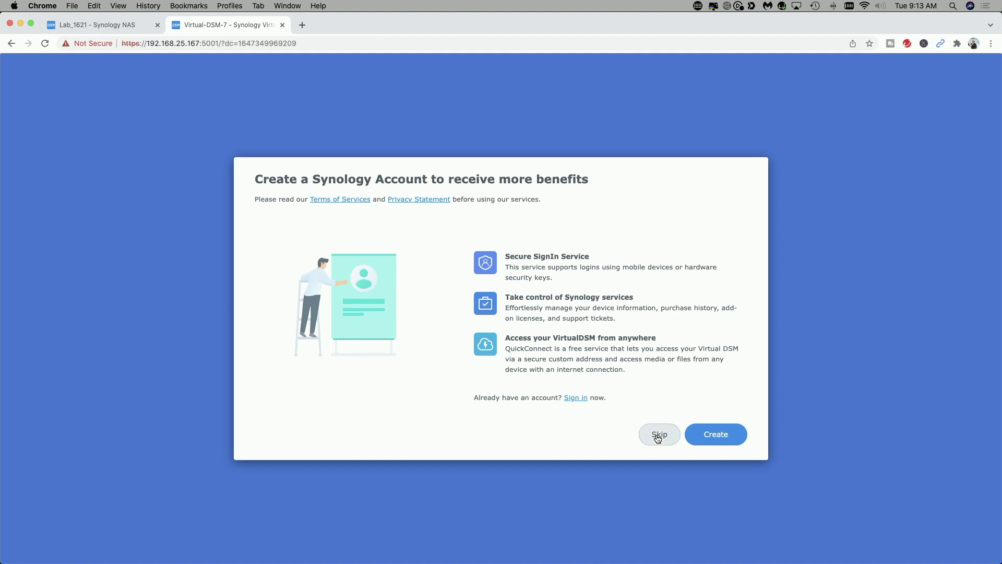
pyautogui.click(652, 436)
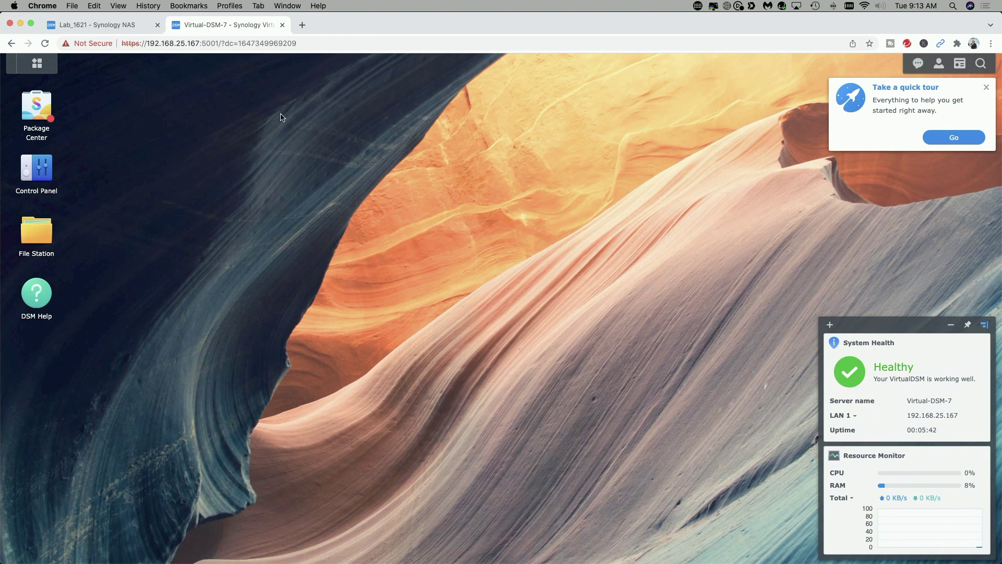
# Download and install DSM 7.0.1-42218 Update 3 from Control Panel's Update & Restore
pyautogui.click(38, 172)
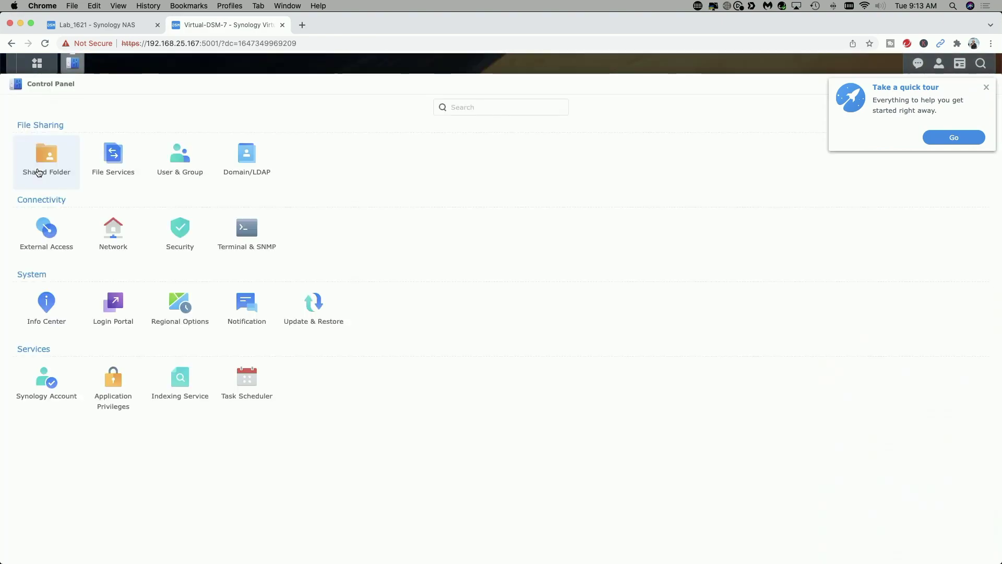
pyautogui.click(321, 309)
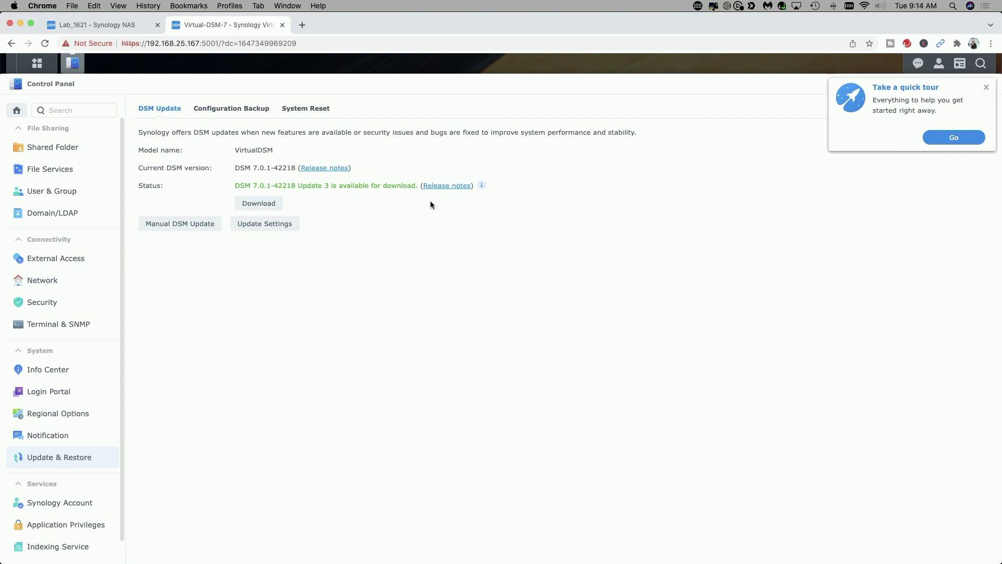
pyautogui.click(265, 205)
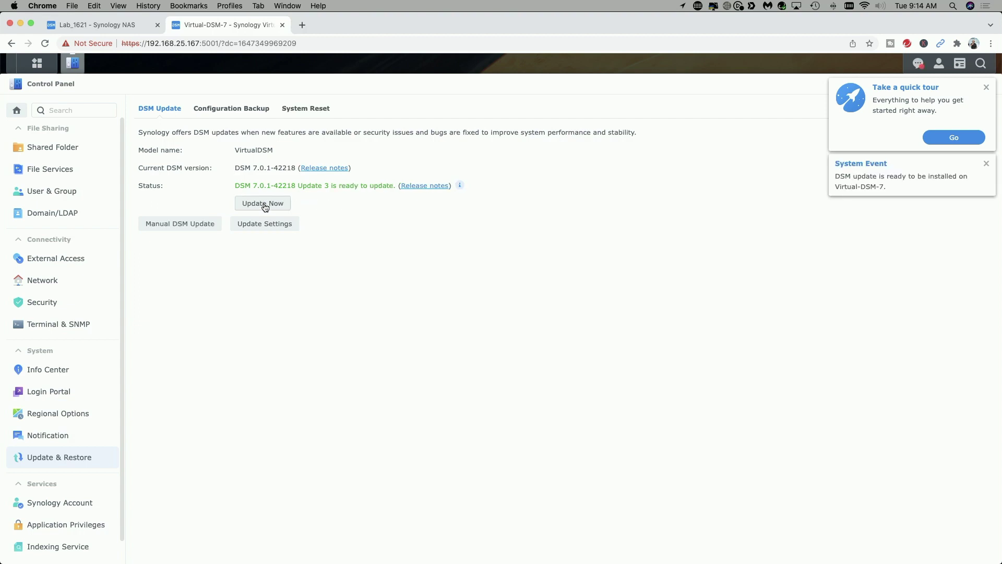
pyautogui.click(264, 204)
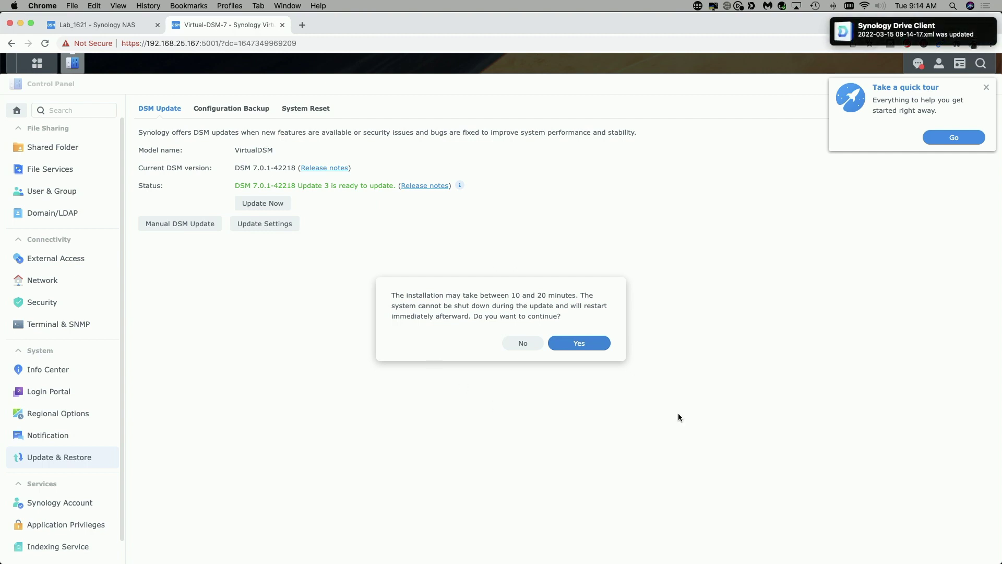
pyautogui.click(578, 345)
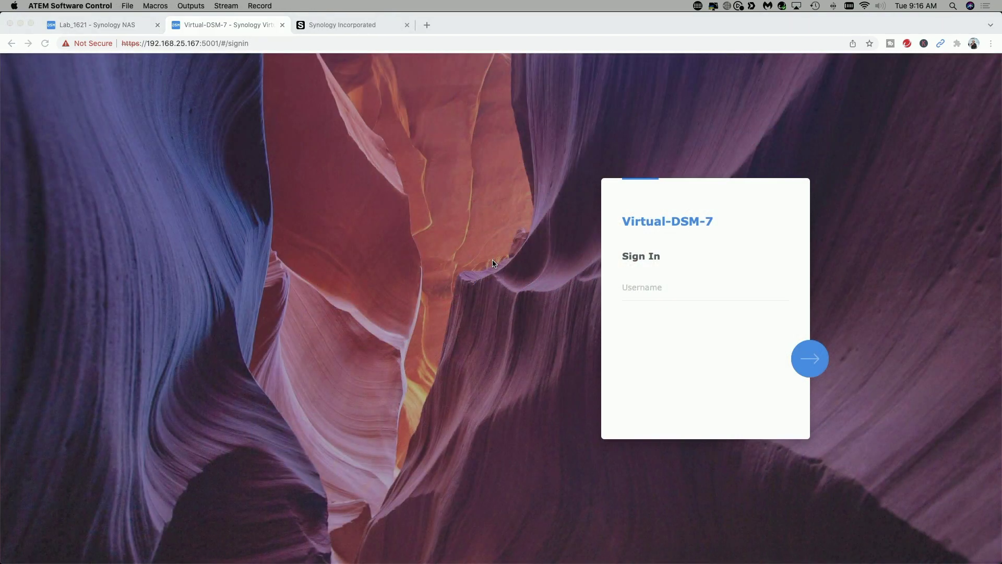
# Sign back in to Virtual-DSM-7 with the administrator username and password
pyautogui.click(639, 288)
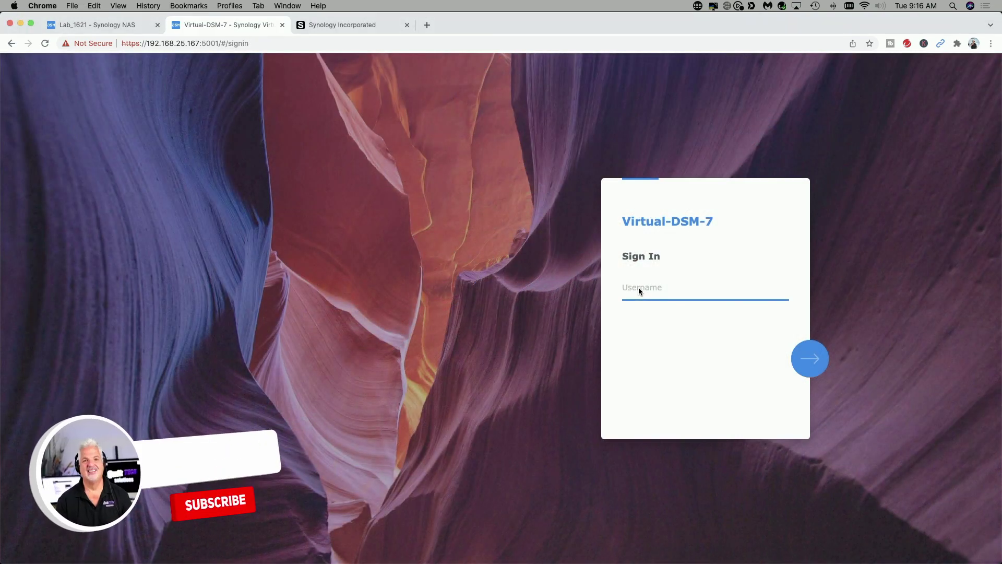
pyautogui.write('tony')
pyautogui.press('Return')
pyautogui.write('••')
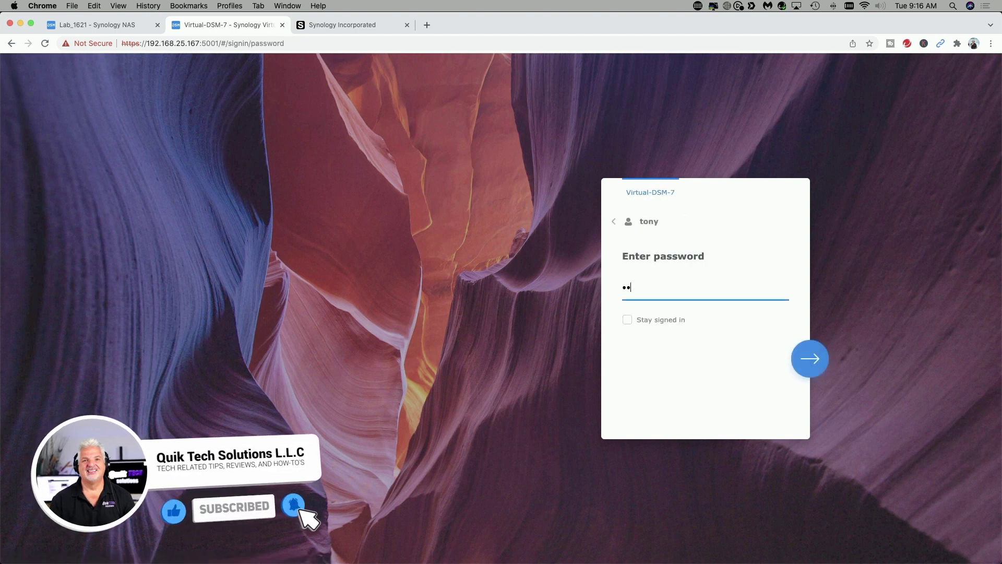
pyautogui.write('••••••••')
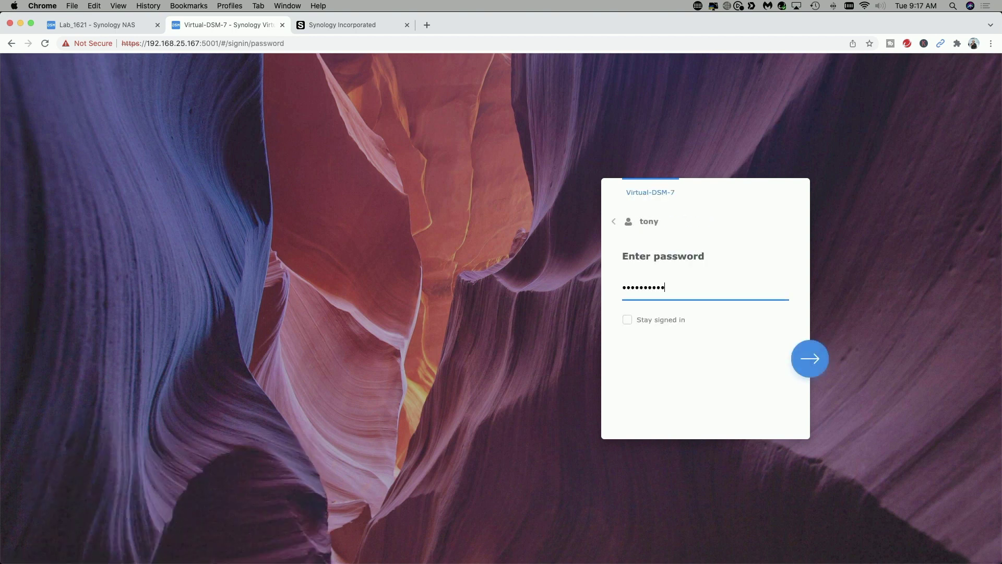
pyautogui.write('•••••')
pyautogui.press('Return')
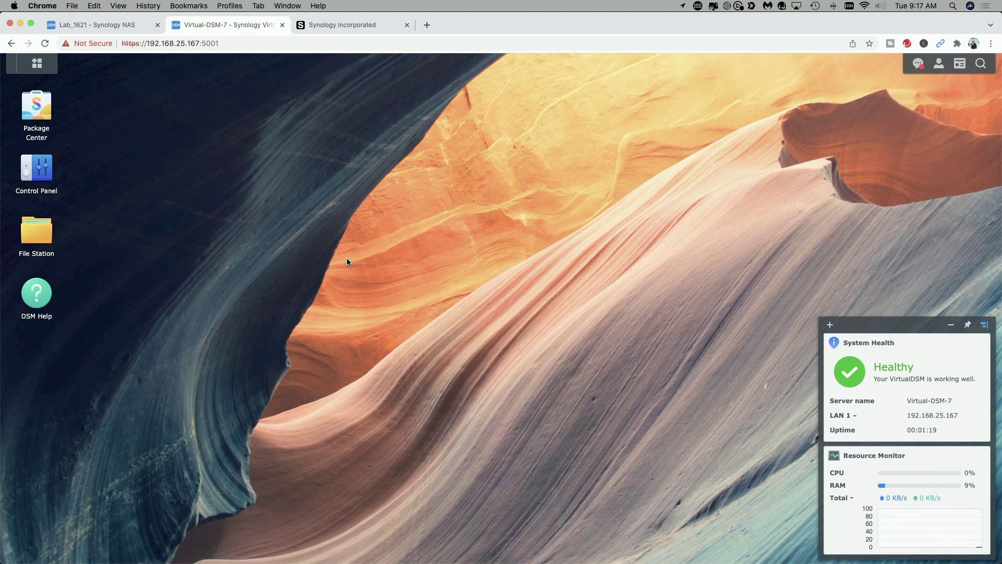
# Confirm in Control Panel's Update & Restore that DSM 7.0.1-42218 Update 3 is up to date, then view the Synology website
pyautogui.click(43, 165)
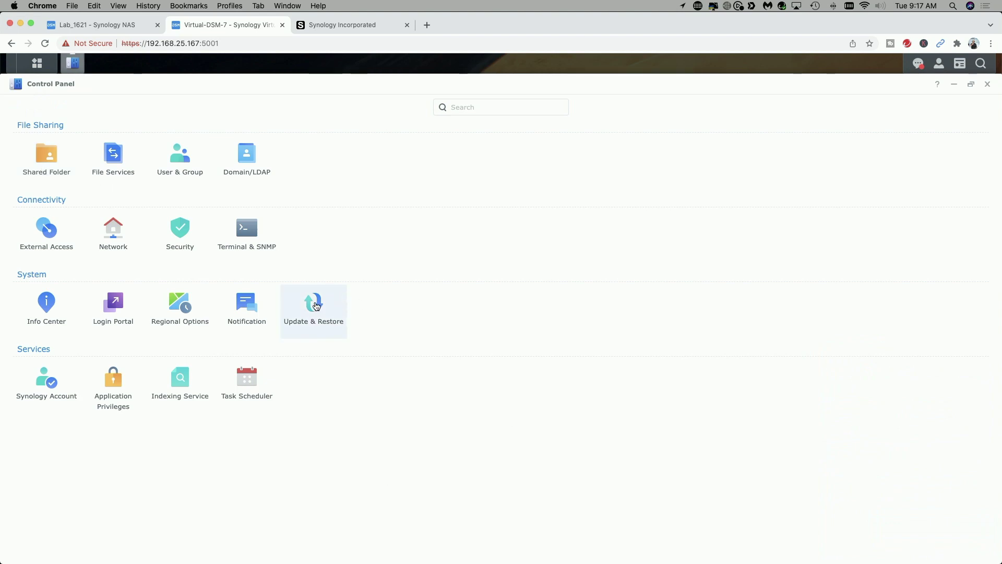
pyautogui.click(315, 303)
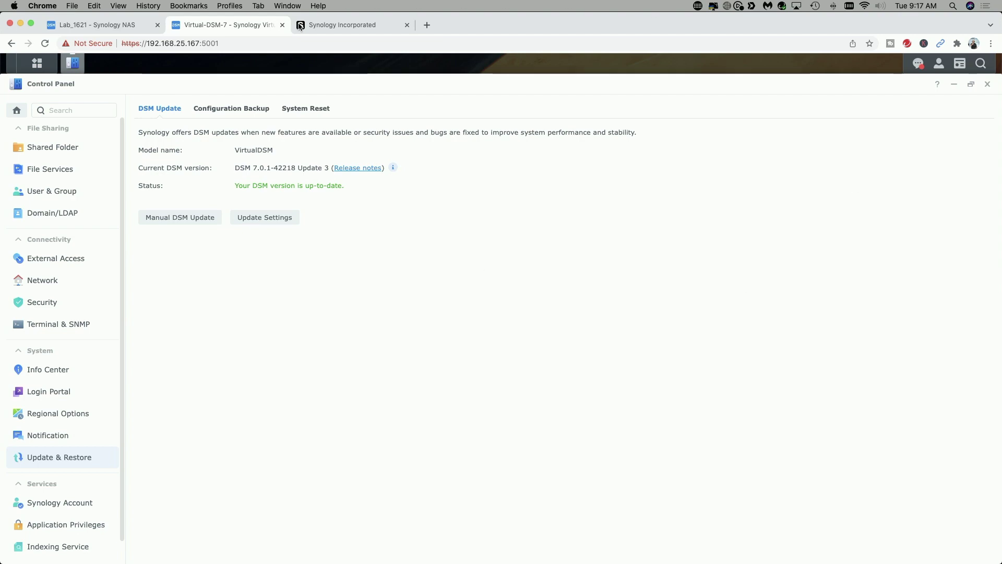
pyautogui.click(347, 26)
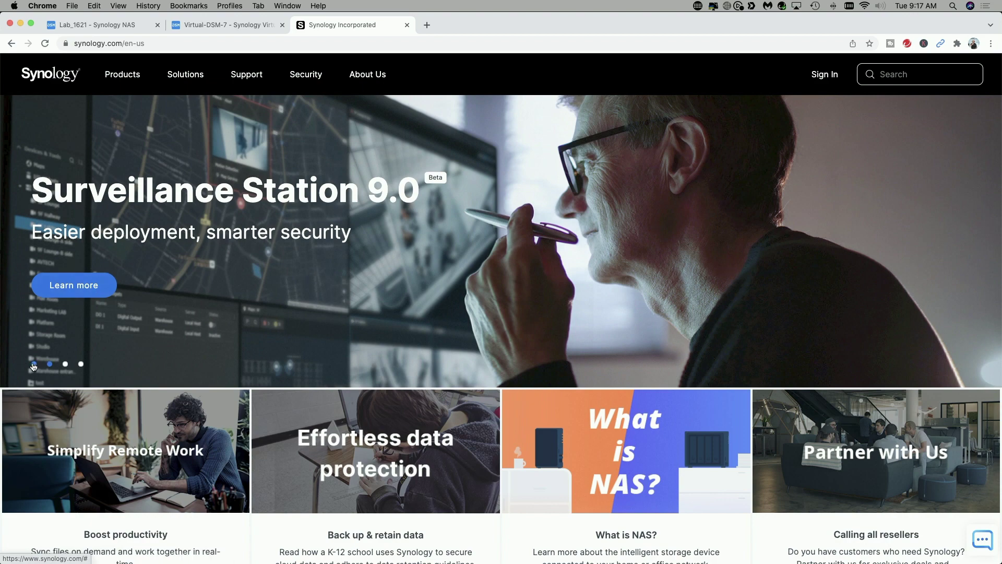
# Download the DSM 7.1 beta file DSM_VirtualDSM_42550.pat for VirtualDSM from Synology's beta Download Center
pyautogui.click(34, 363)
pyautogui.click(72, 292)
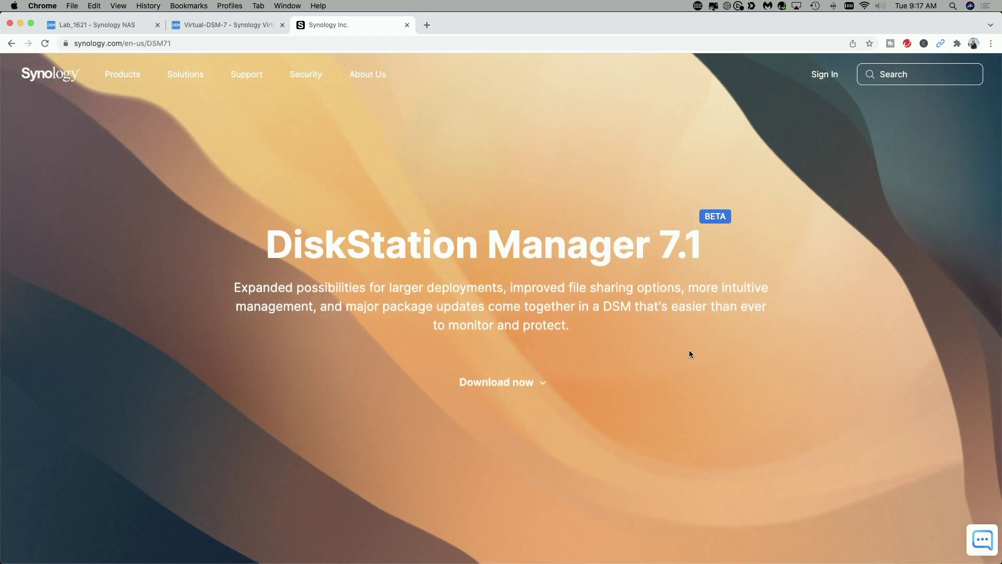
pyautogui.click(490, 386)
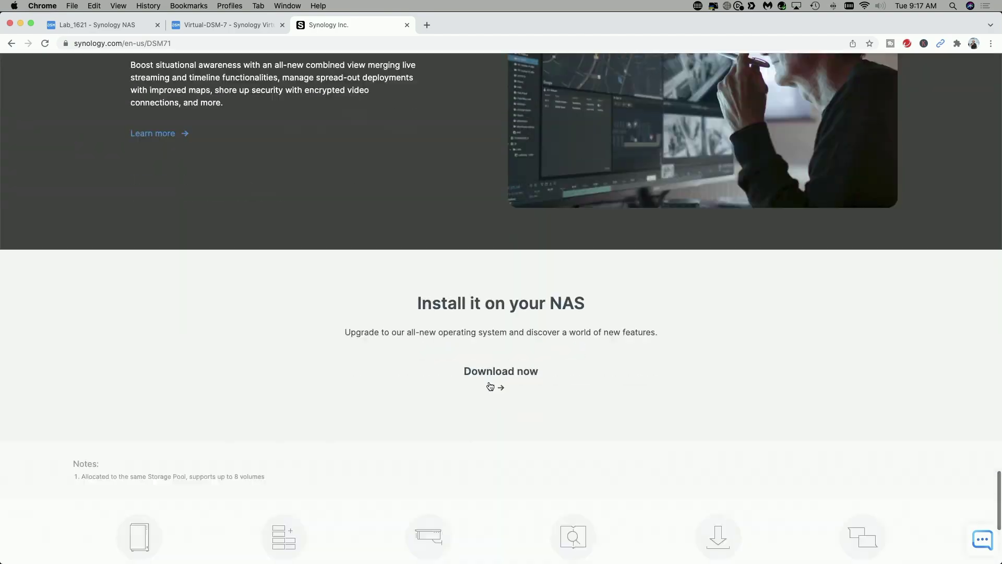
pyautogui.click(505, 177)
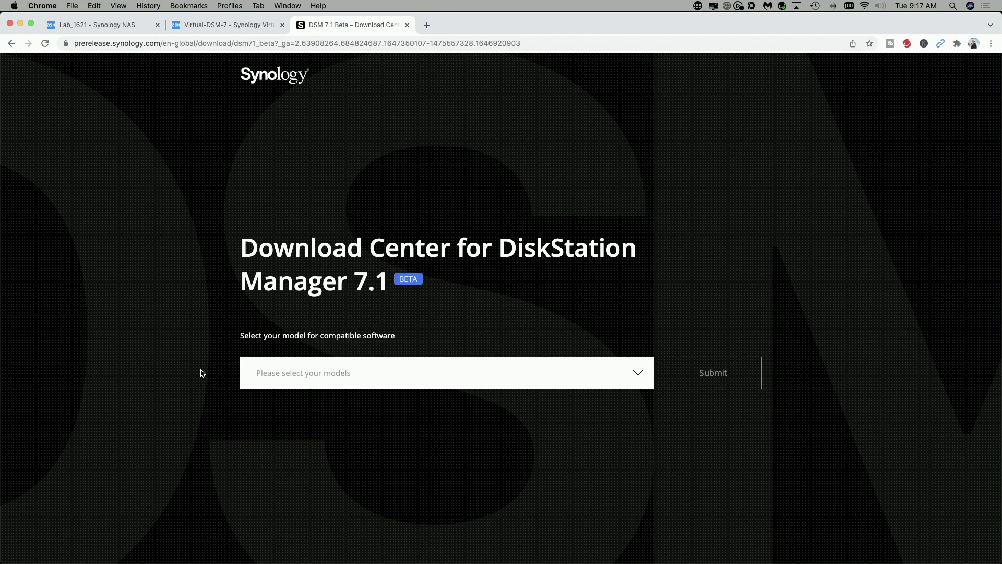
pyautogui.click(303, 374)
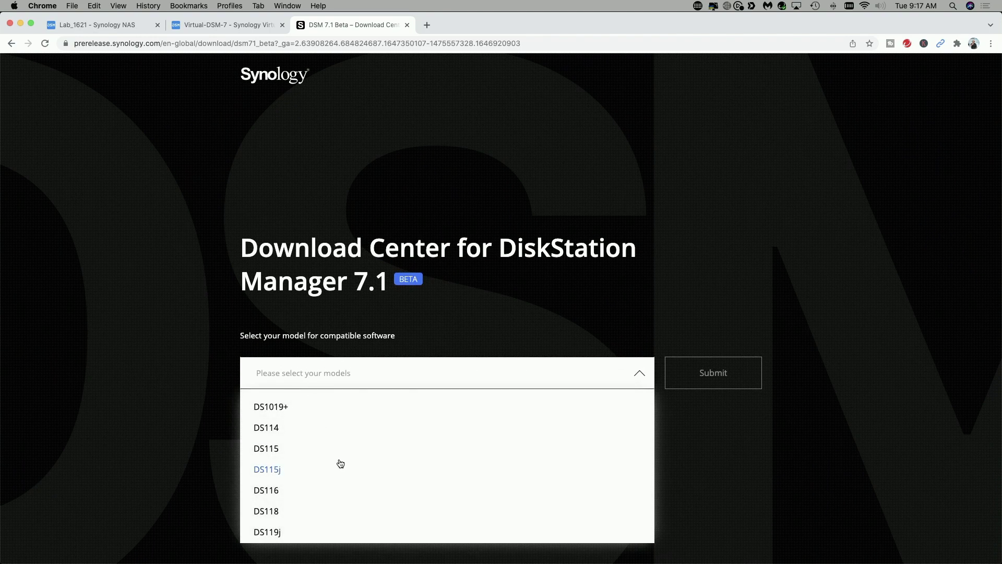
pyautogui.scroll(-10, 340, 463)
pyautogui.scroll(-10, 341, 463)
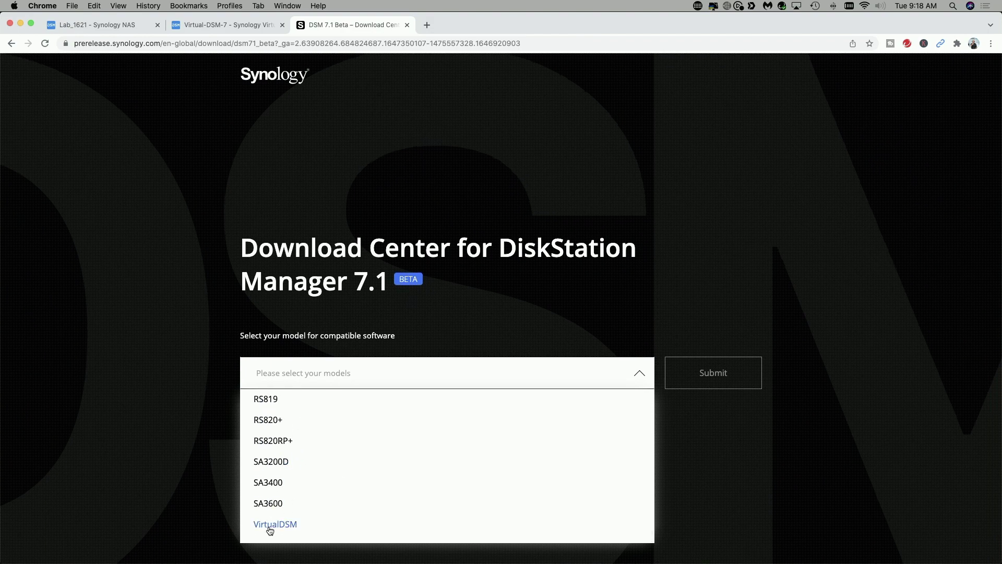
pyautogui.click(273, 526)
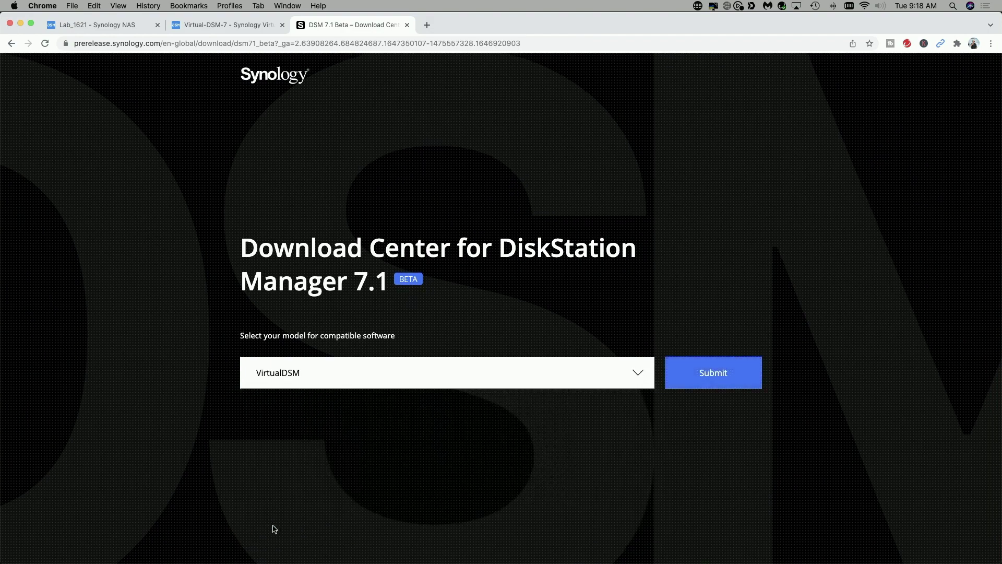
pyautogui.click(714, 373)
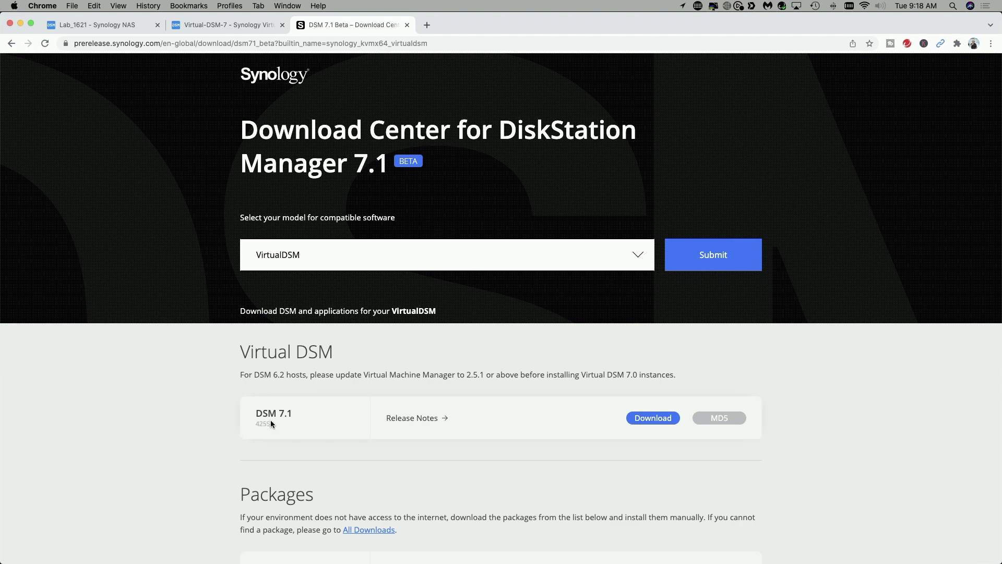
pyautogui.click(653, 419)
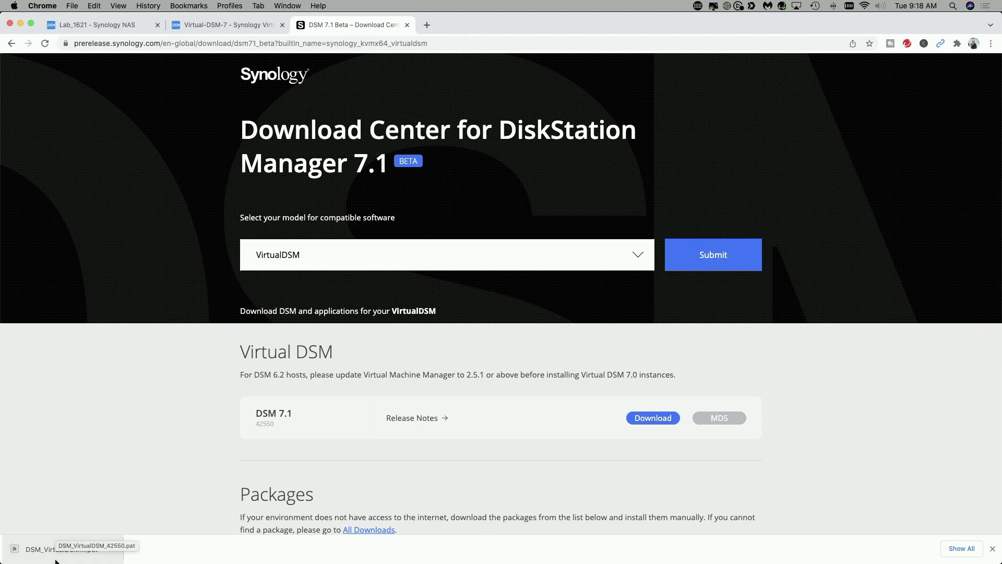
# Run a Manual DSM Update with DSM_VirtualDSM_42550.pat from Downloads and confirm installing it
pyautogui.click(243, 23)
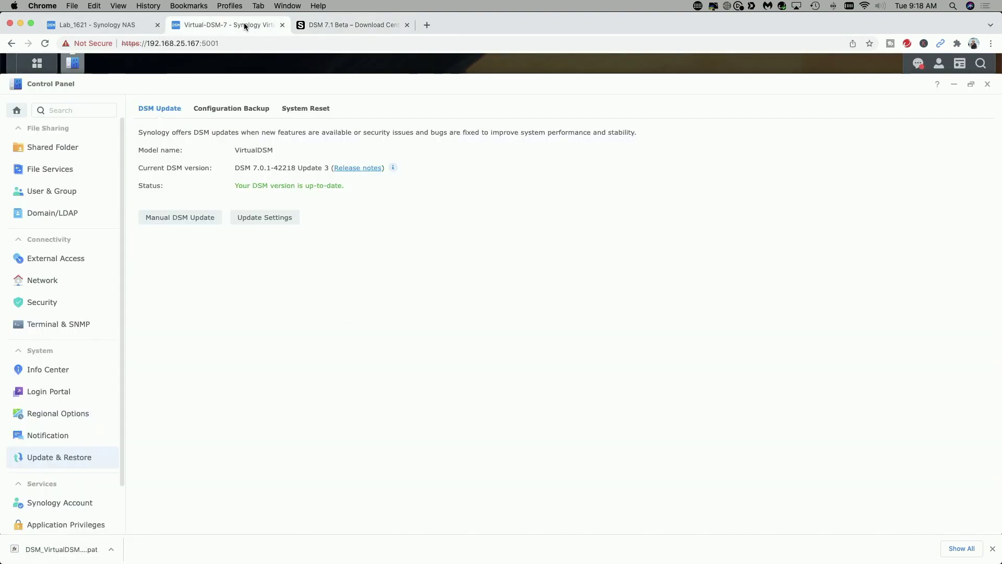
pyautogui.click(181, 219)
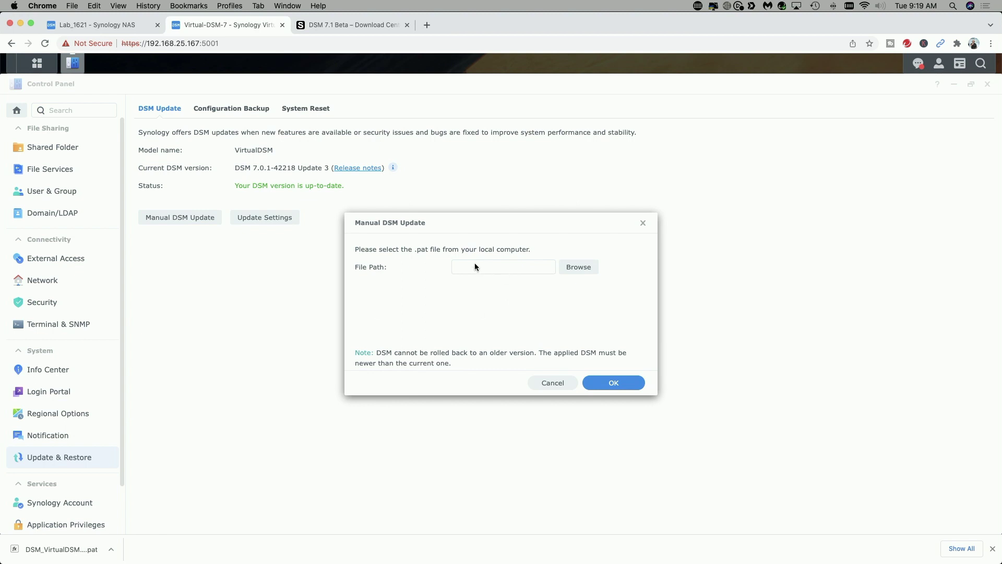
pyautogui.click(579, 267)
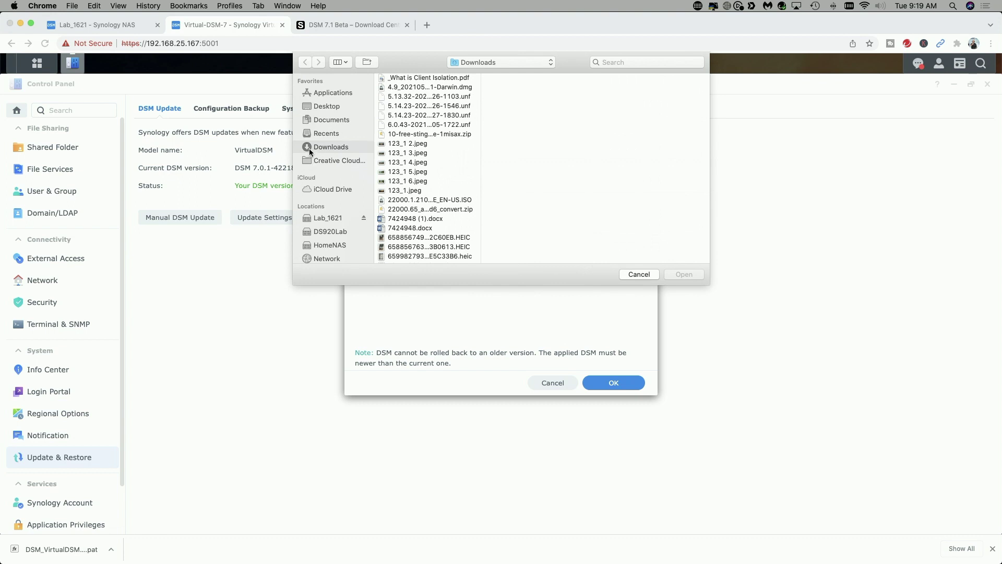
pyautogui.scroll(-10, 461, 188)
pyautogui.scroll(-5, 462, 192)
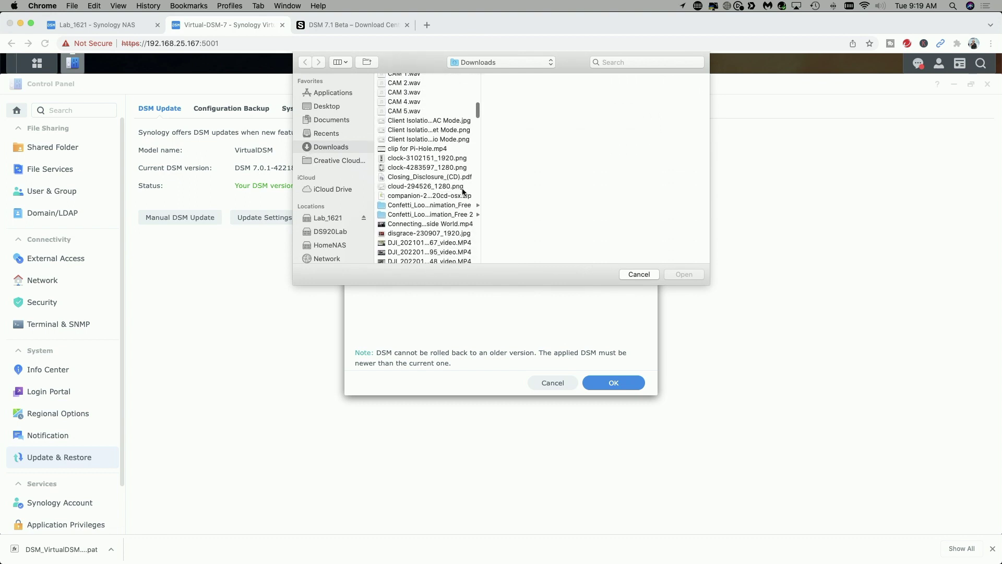
pyautogui.scroll(-6, 462, 191)
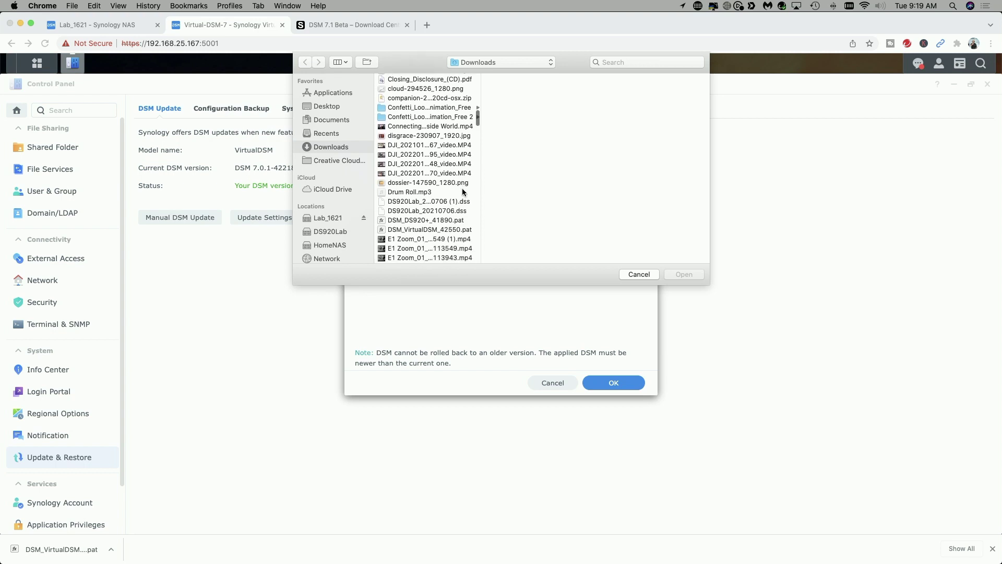
pyautogui.scroll(-3, 462, 192)
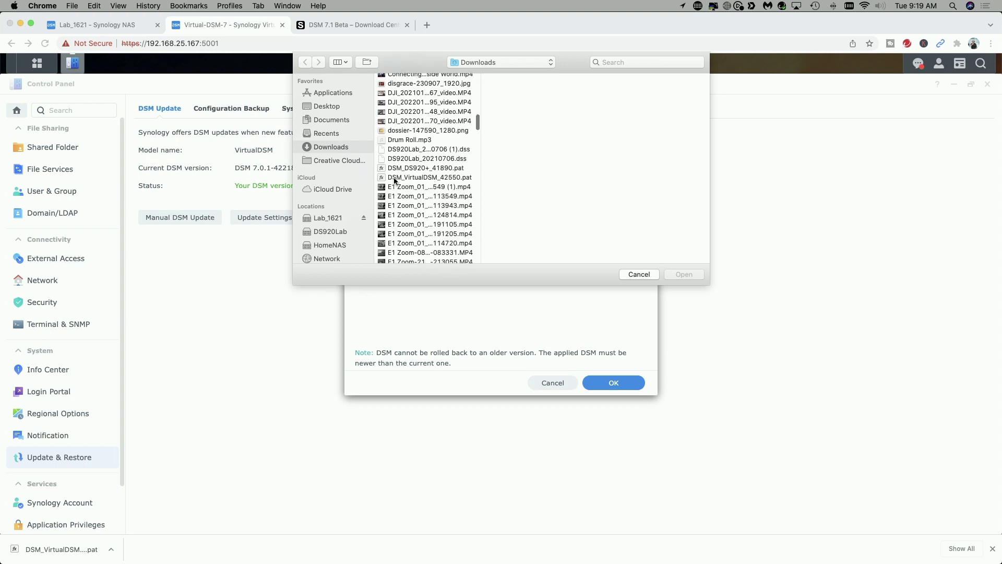
pyautogui.click(437, 177)
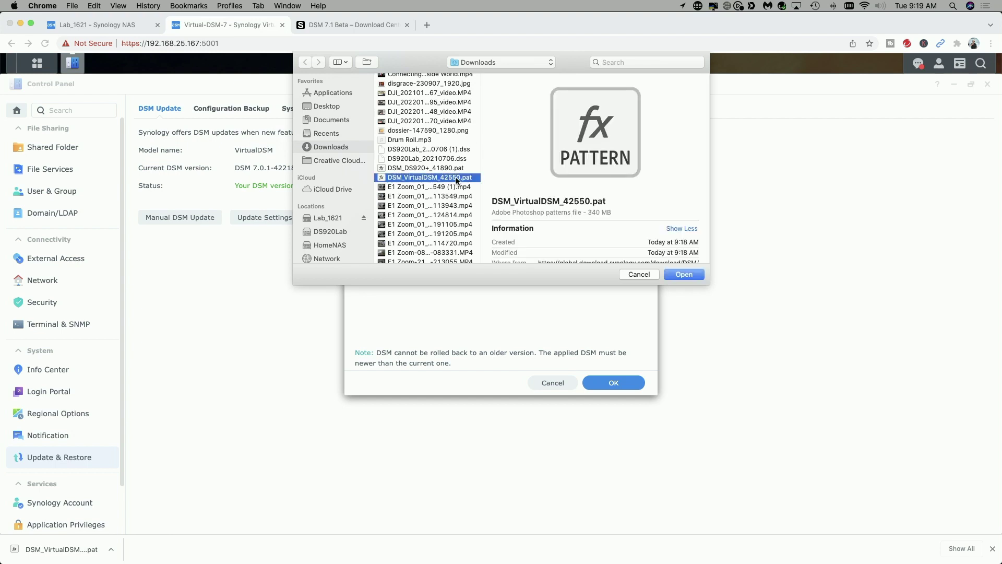
pyautogui.click(687, 275)
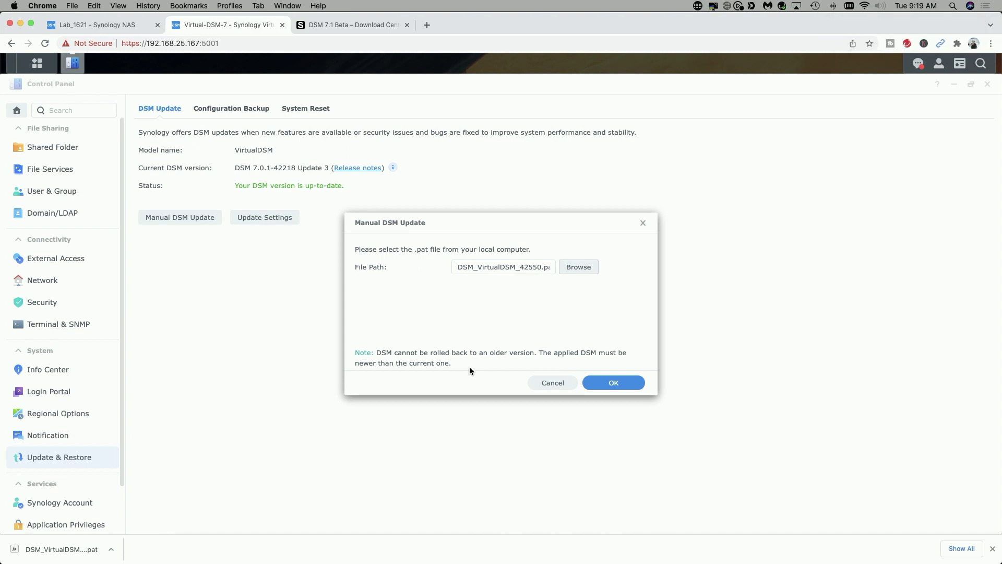
pyautogui.click(612, 383)
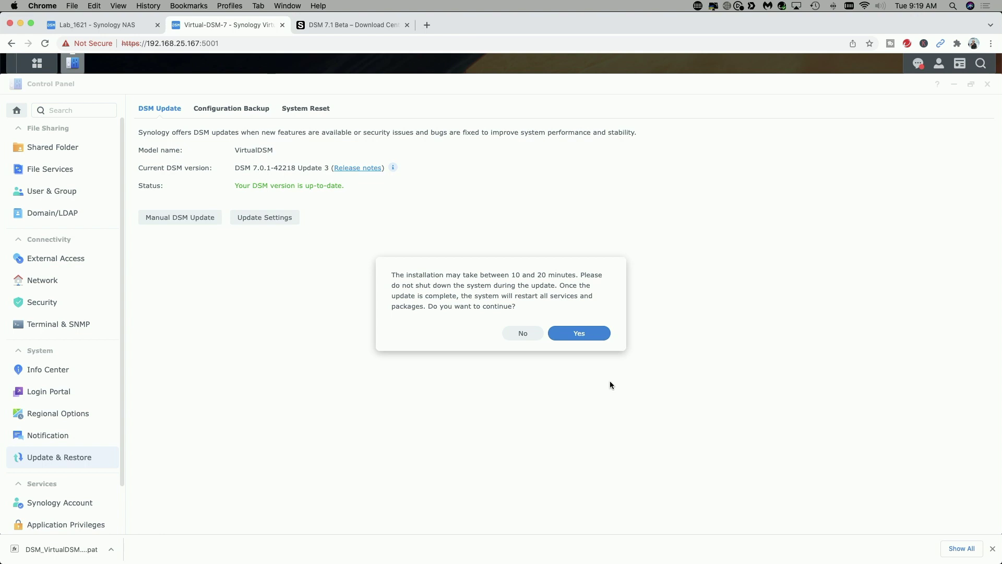
pyautogui.click(582, 338)
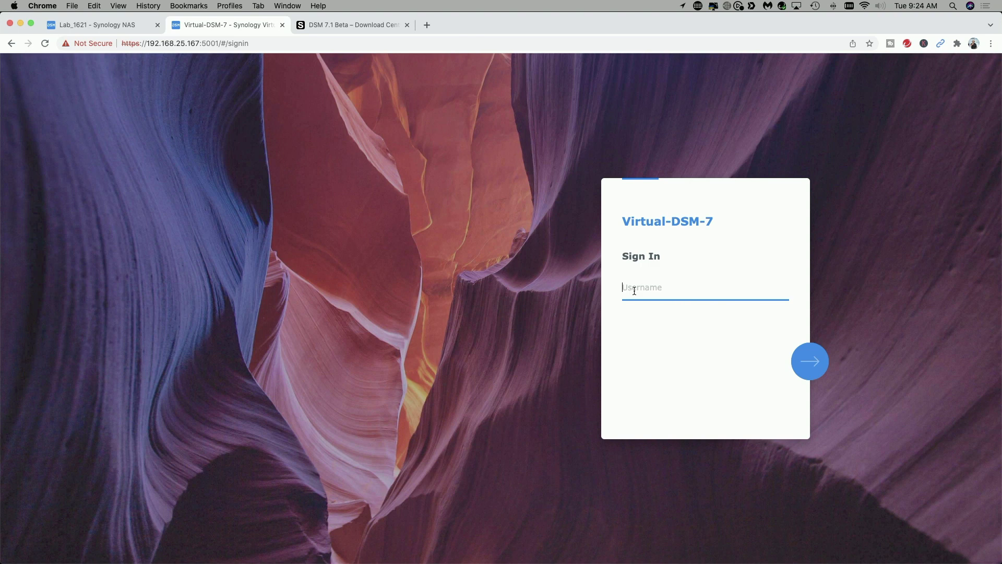
# Sign back in with the account's username and password, and decline Device Analytics
pyautogui.write('tony')
pyautogui.press('Return')
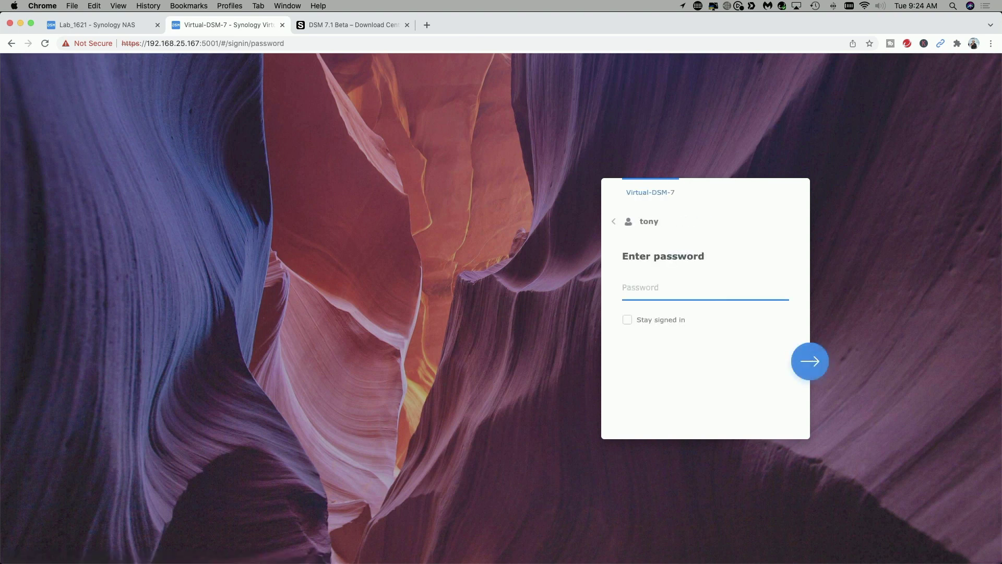
pyautogui.write('••••••••')
pyautogui.press('Return')
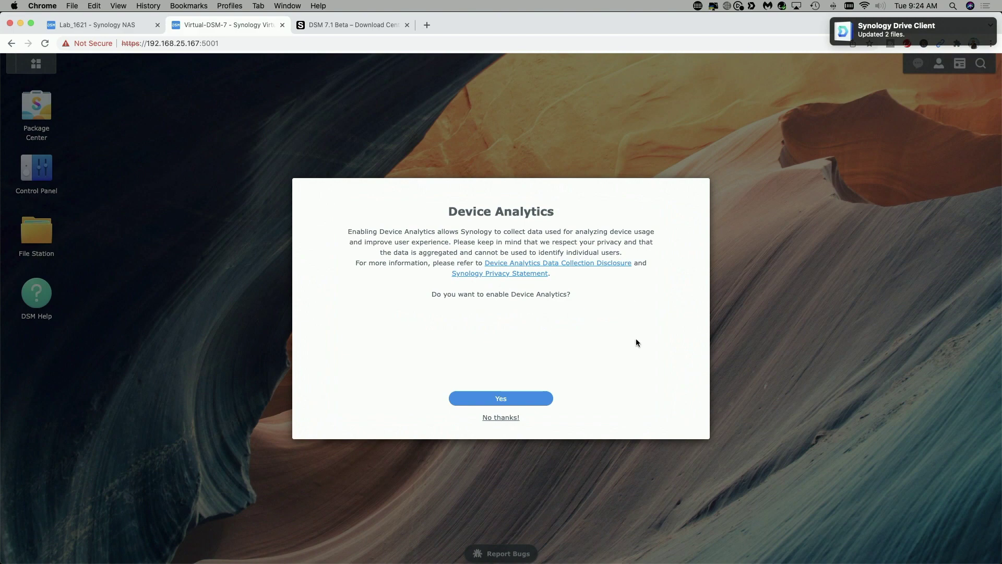
pyautogui.click(500, 418)
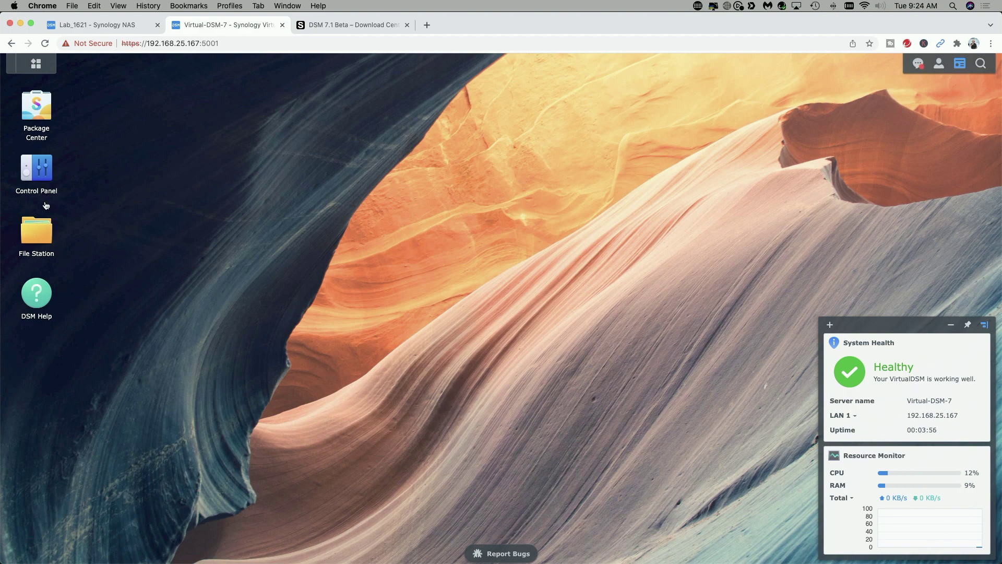
pyautogui.click(38, 170)
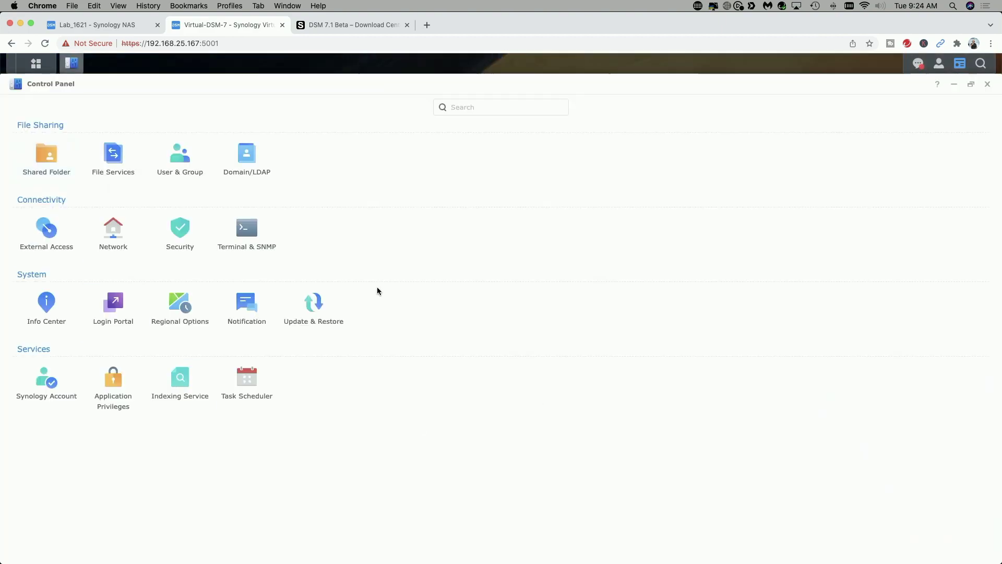
pyautogui.click(315, 302)
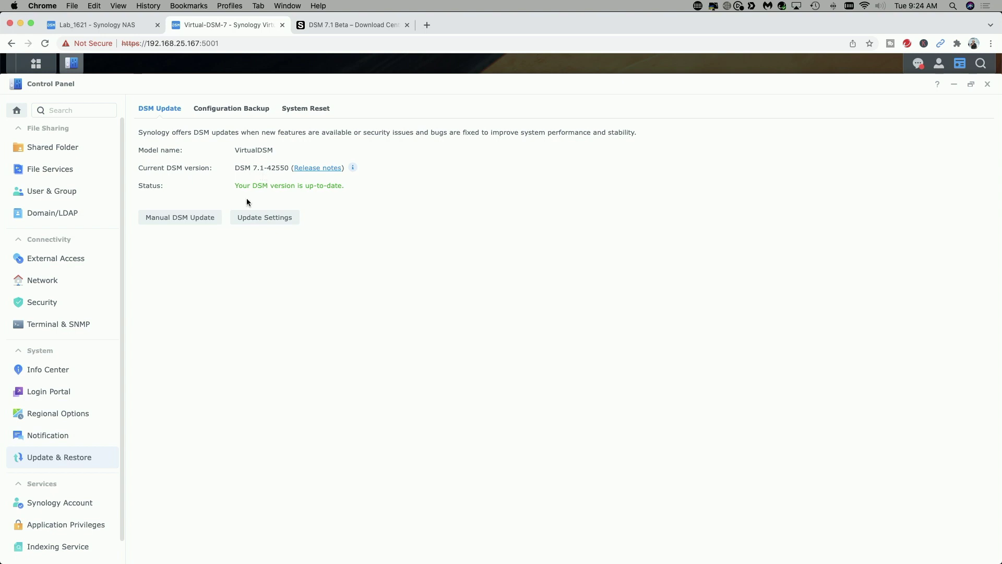
pyautogui.click(987, 85)
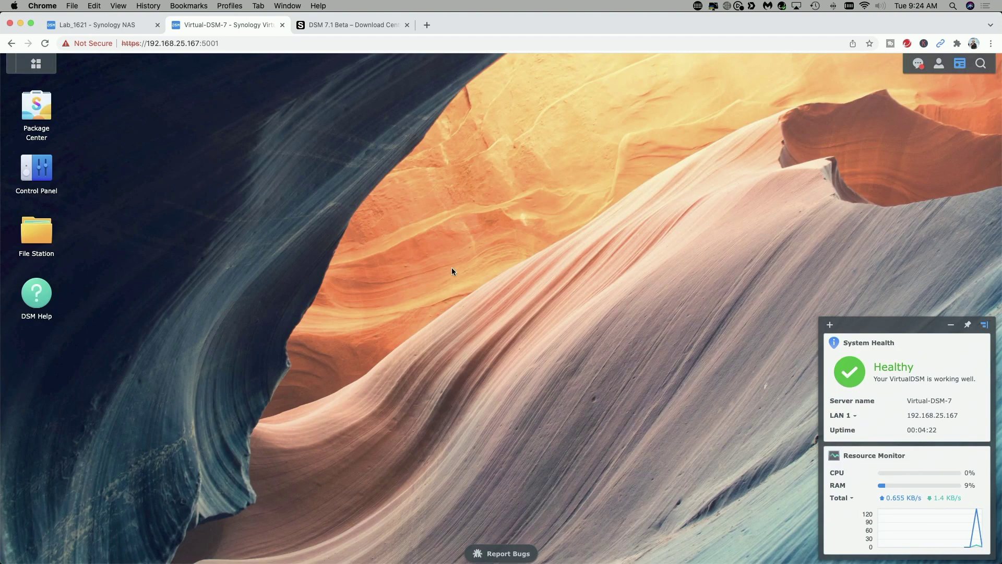